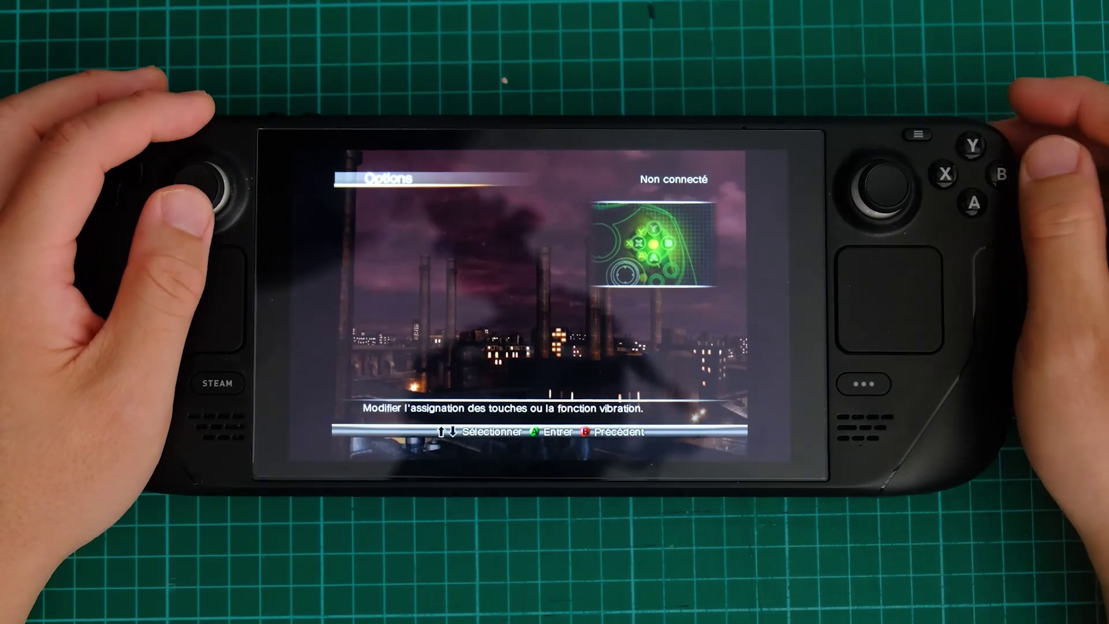
{"action": "key", "text": "Up"}
{"action": "key", "text": "Up"}
{"action": "key", "text": "Up"}
{"action": "key", "text": "Return"}
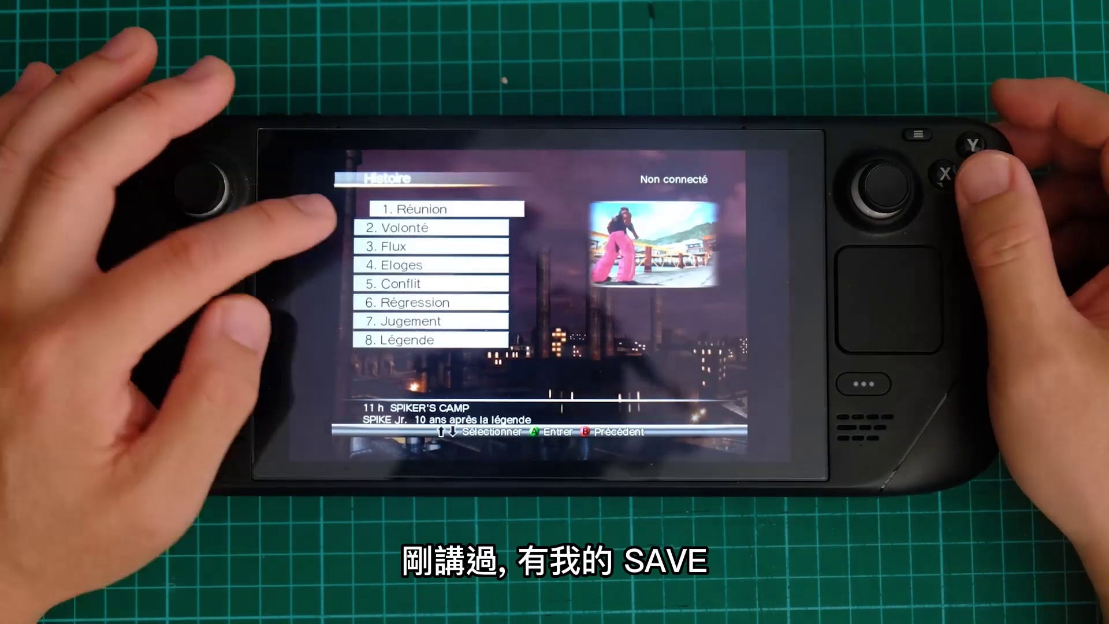
{"action": "key", "text": "Down"}
{"action": "key", "text": "Down"}
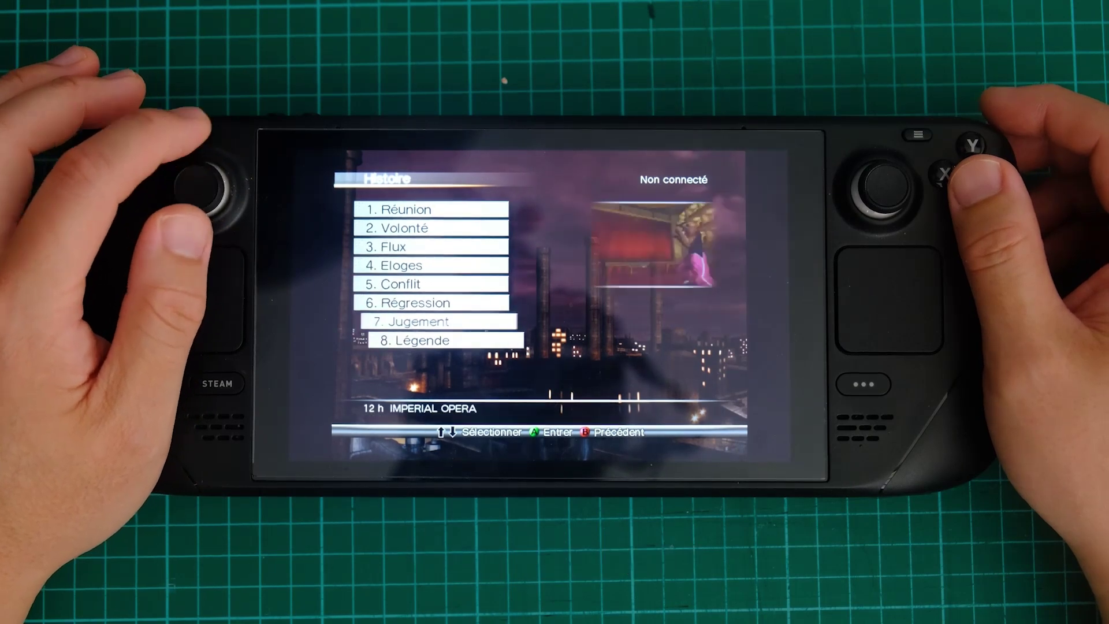
{"action": "key", "text": "Up"}
{"action": "key", "text": "Up"}
{"action": "key", "text": "Up"}
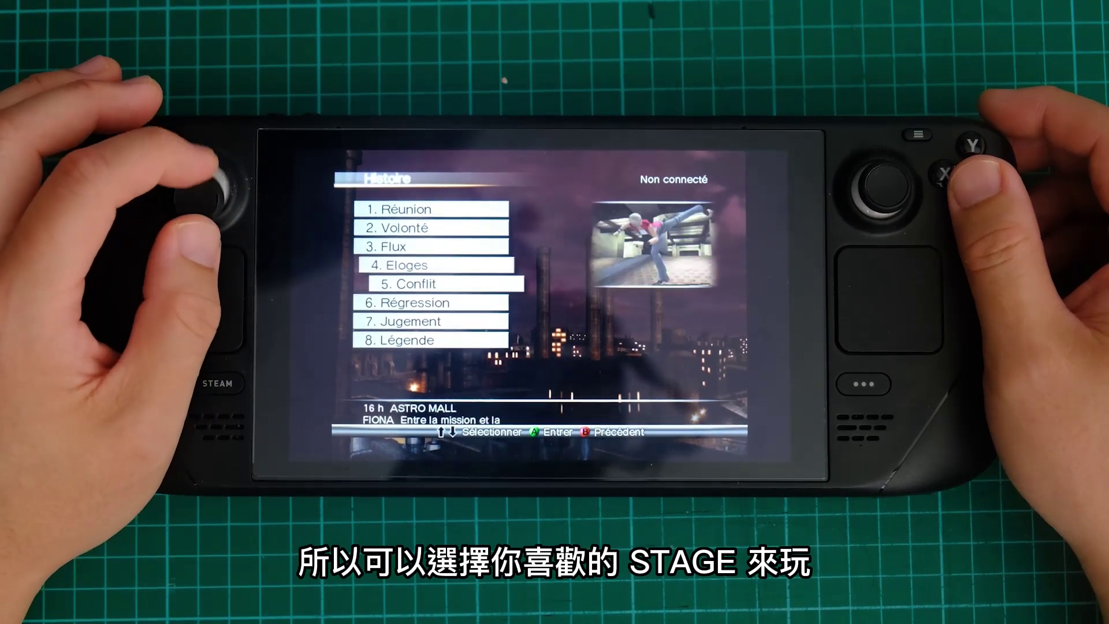
{"action": "key", "text": "Return"}
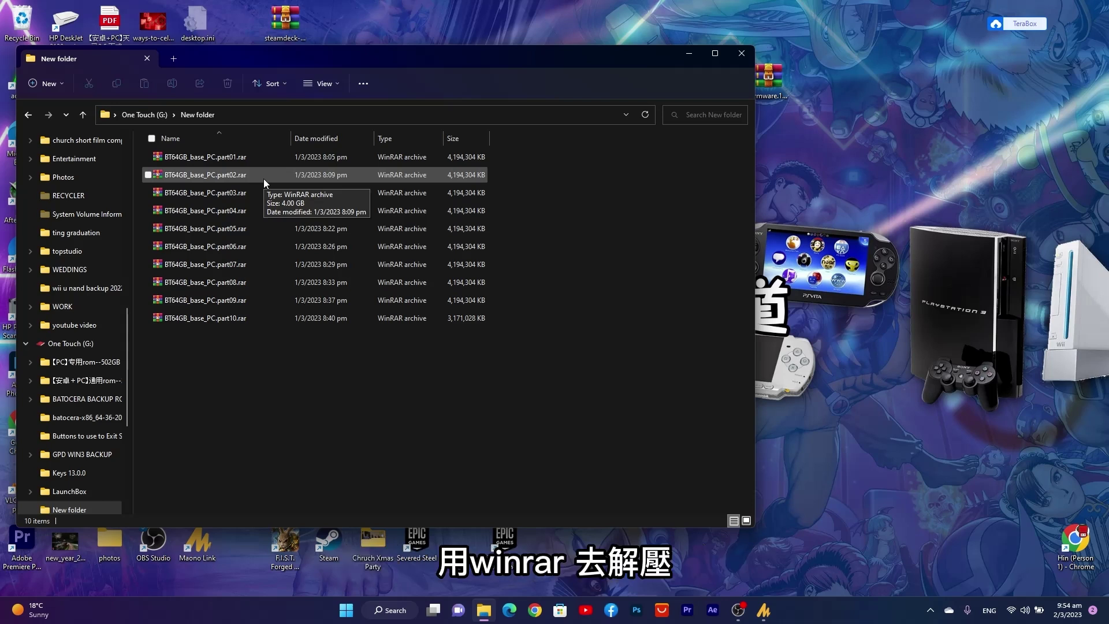
Step: Extract BT64GB_base_PC.bin from BT64GB_base_PC.part01.rar into New folder on the One Touch (G:) drive
{"action": "double_click", "coordinate": [234, 163]}
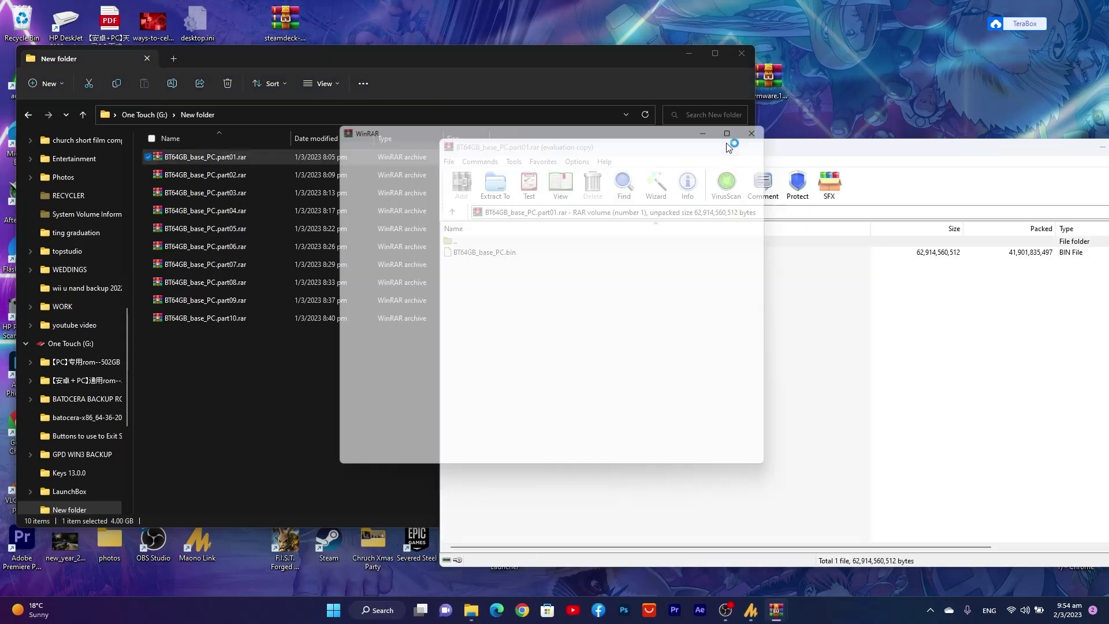
{"action": "left_click", "coordinate": [771, 125]}
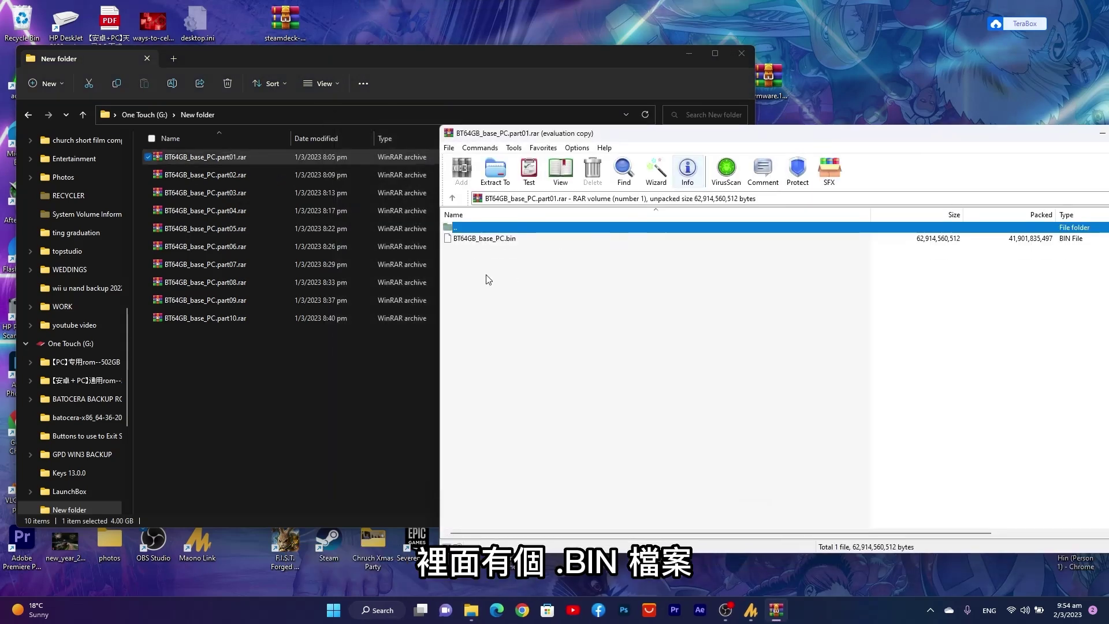
{"action": "left_click_drag", "start_coordinate": [486, 242], "coordinate": [266, 447]}
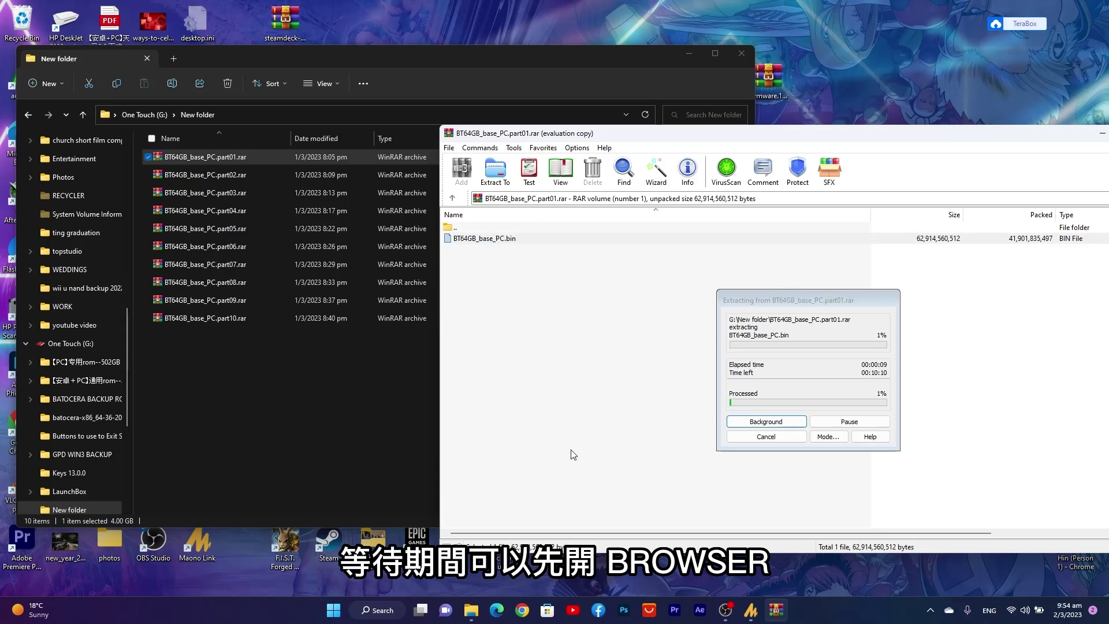
Step: Switch to Microsoft Edge, go to google.com and search for imageusb
{"action": "left_click", "coordinate": [498, 614]}
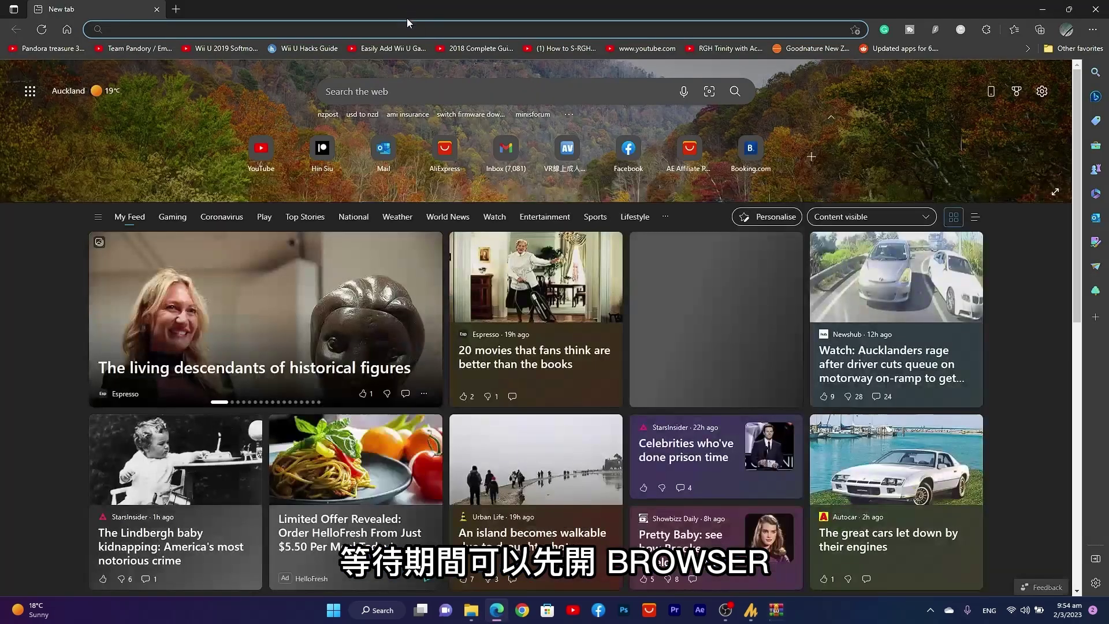
{"action": "left_click", "coordinate": [408, 30]}
{"action": "type", "text": "google.com"}
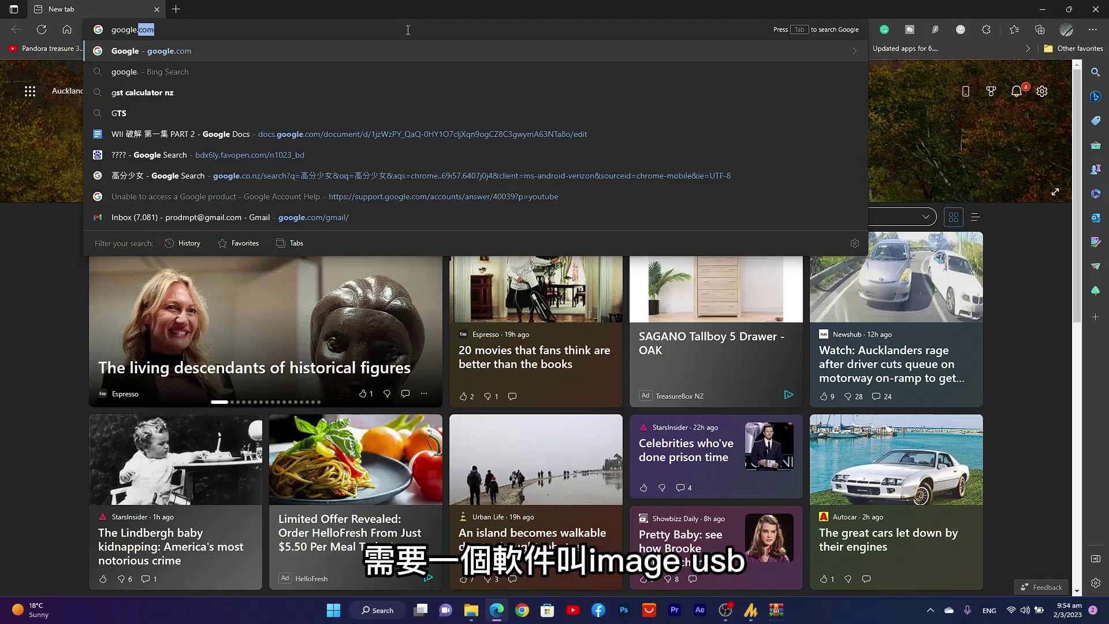
{"action": "key", "text": "Return"}
{"action": "type", "text": "im"}
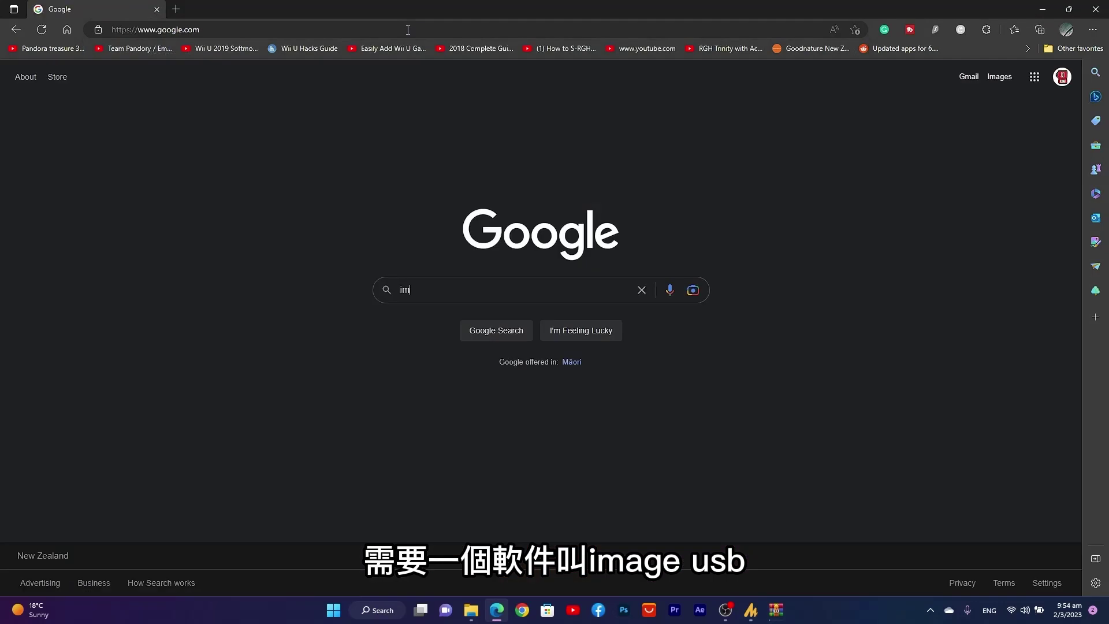
{"action": "type", "text": "ageusb"}
{"action": "key", "text": "Return"}
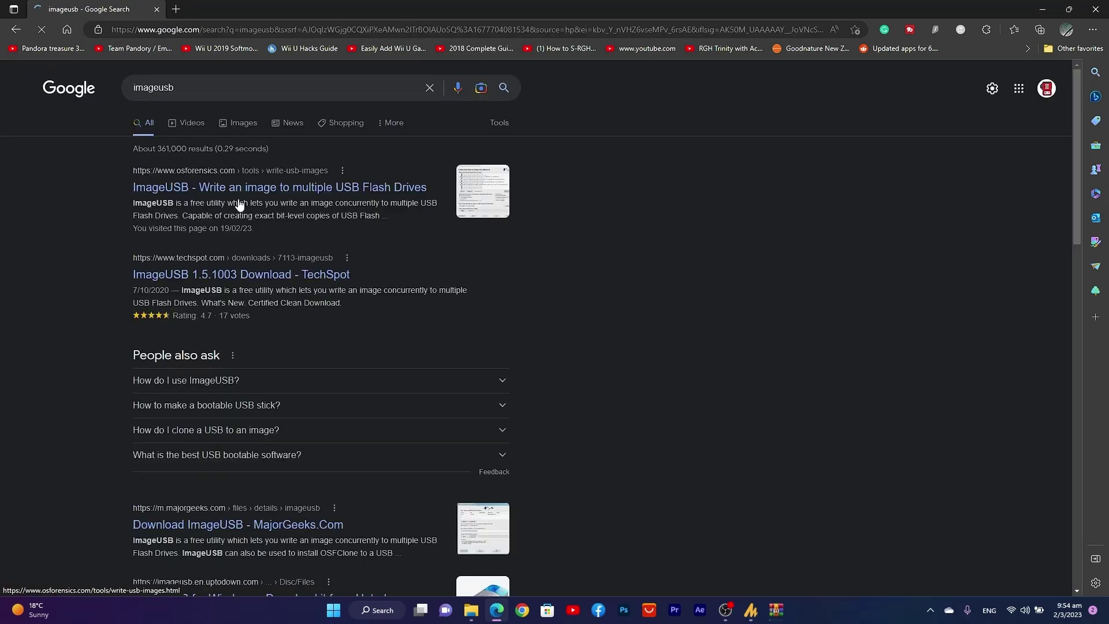
Step: Download imageusb.zip from the osforensics.com ImageUSB page and extract it to the imageusb folder in Downloads
{"action": "left_click", "coordinate": [311, 174]}
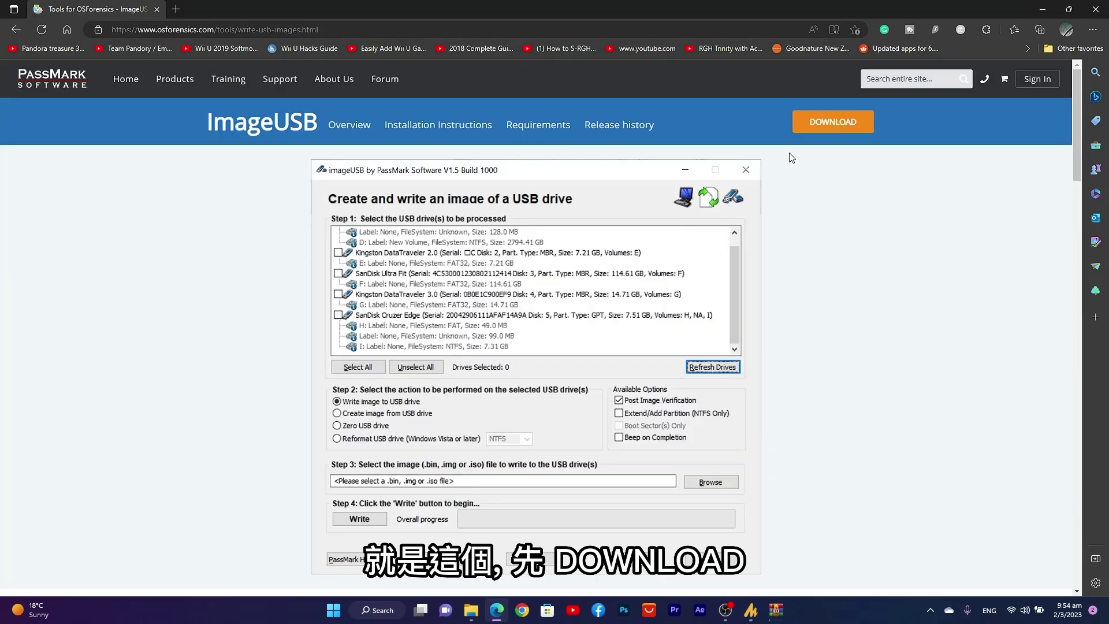
{"action": "left_click", "coordinate": [822, 124]}
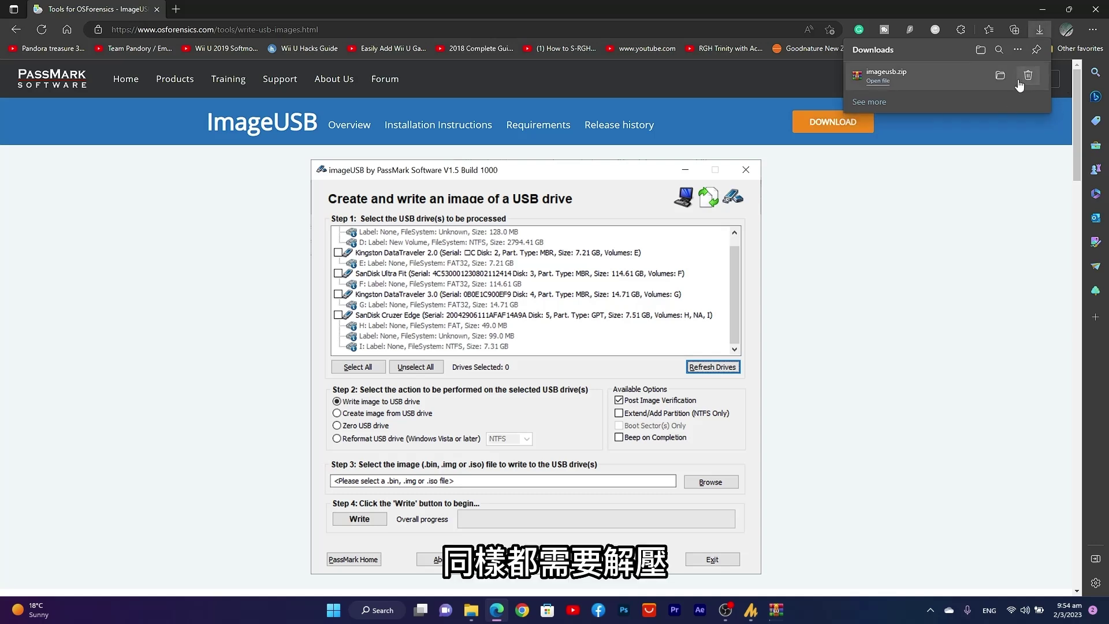
{"action": "left_click", "coordinate": [878, 82]}
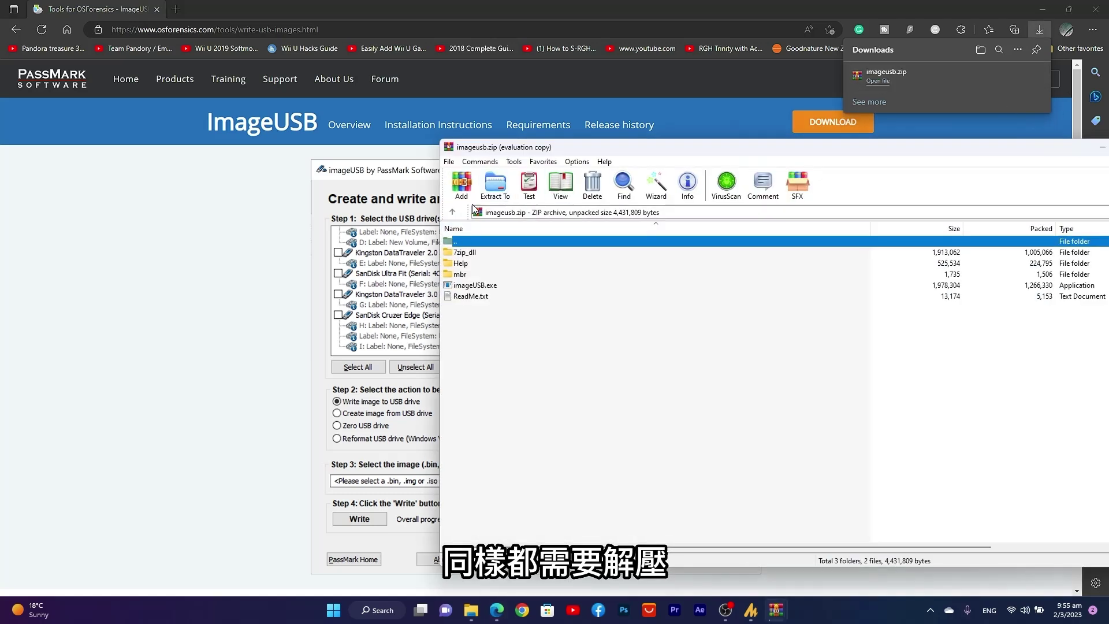
{"action": "left_click", "coordinate": [495, 192]}
{"action": "left_click", "coordinate": [865, 367]}
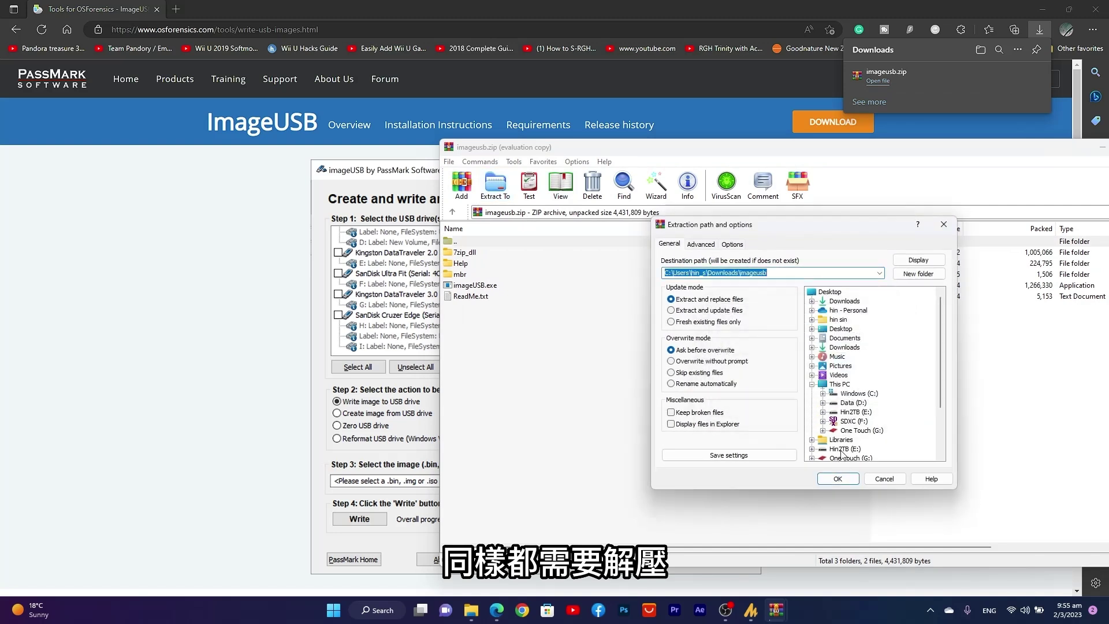
{"action": "left_click", "coordinate": [839, 479]}
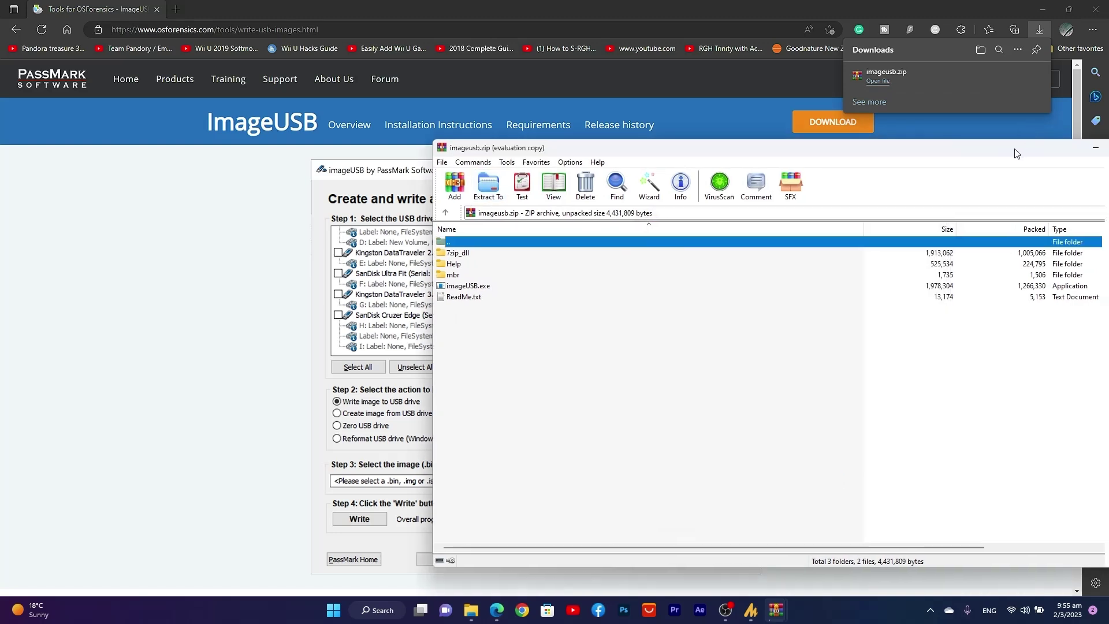
{"action": "left_click", "coordinate": [845, 148]}
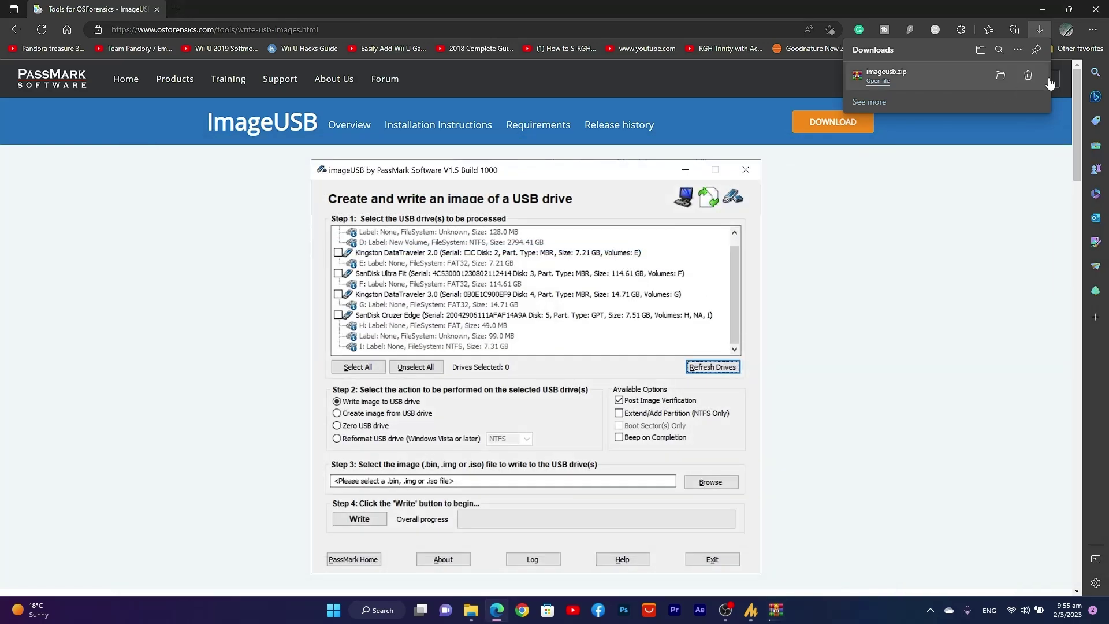
Step: Show the download in its folder, delete imageusb.zip and open the extracted imageusb folder
{"action": "left_click", "coordinate": [1002, 78]}
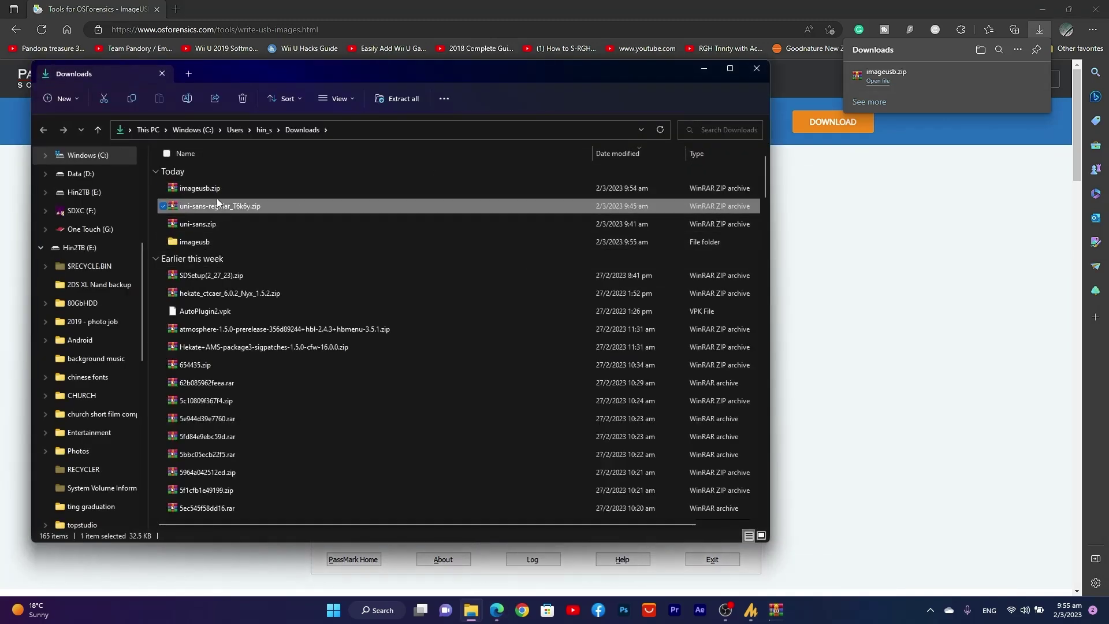
{"action": "key", "text": "Delete"}
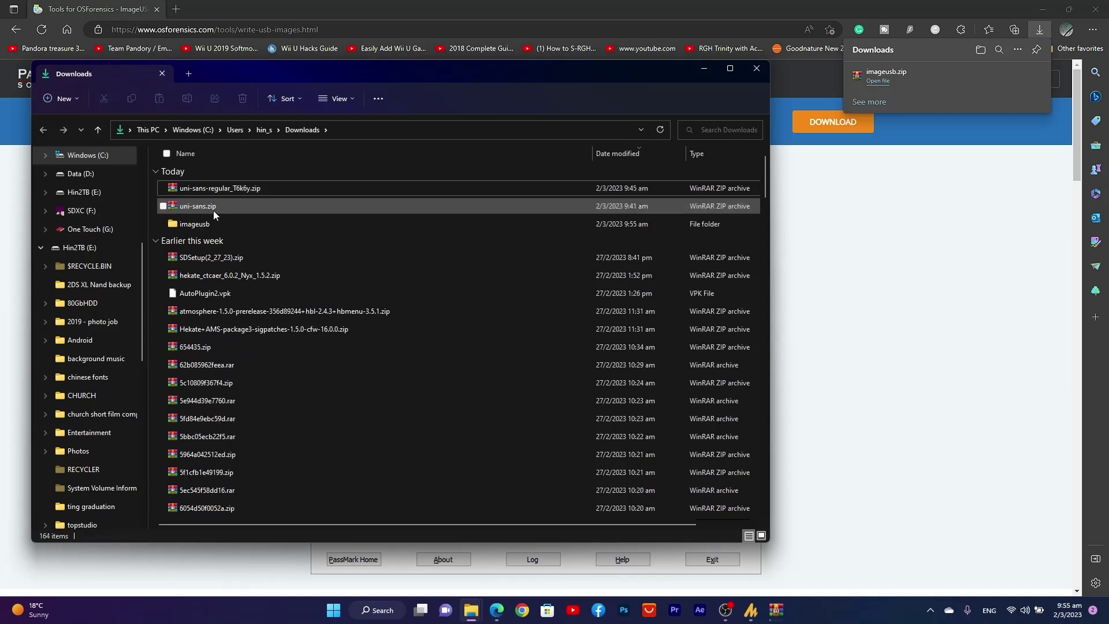
{"action": "left_click", "coordinate": [213, 225]}
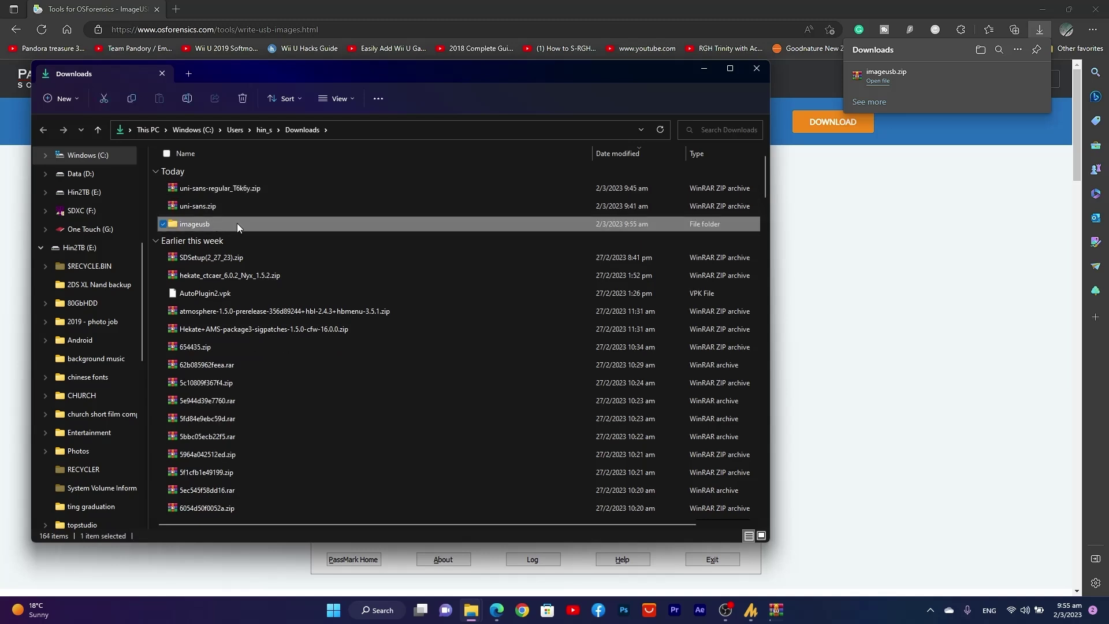
{"action": "double_click", "coordinate": [237, 224]}
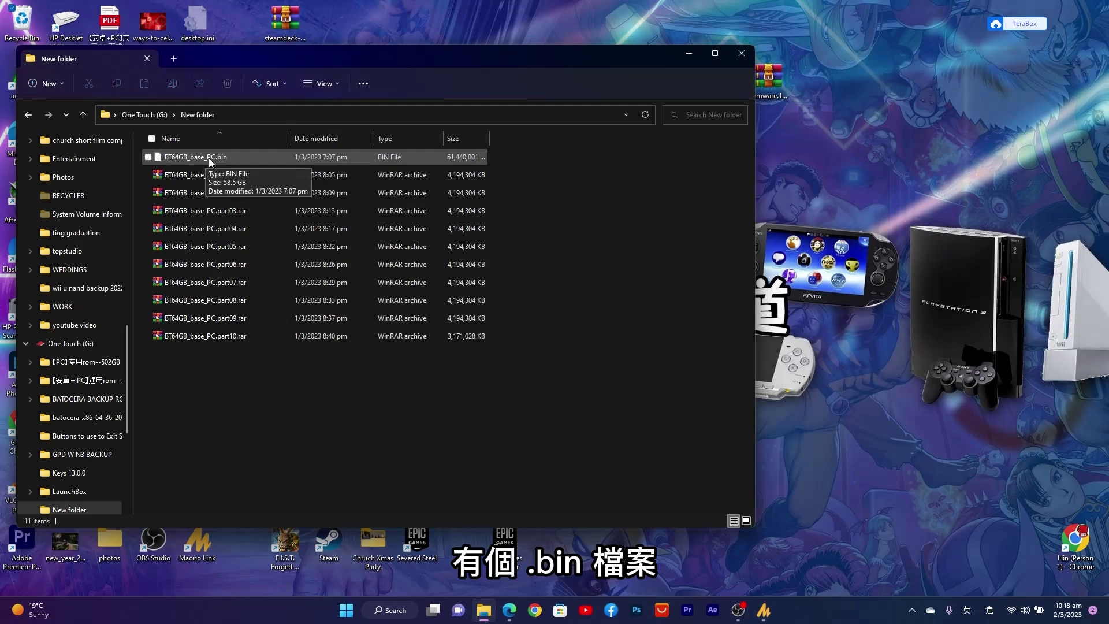
{"action": "left_click", "coordinate": [209, 158]}
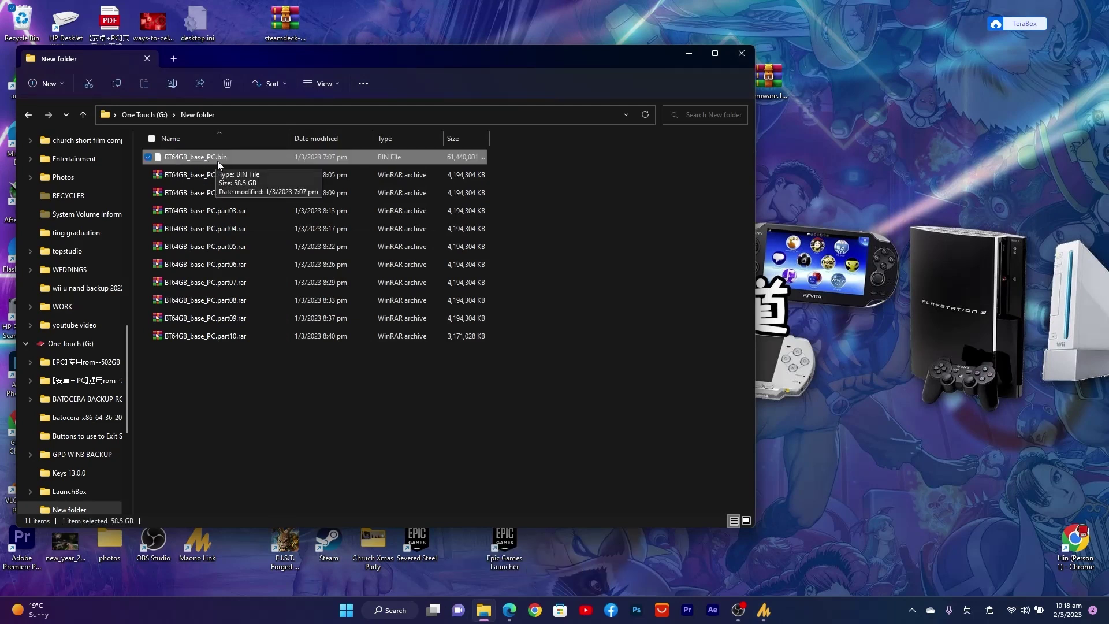
{"action": "left_click_drag", "start_coordinate": [310, 54], "coordinate": [333, 58]}
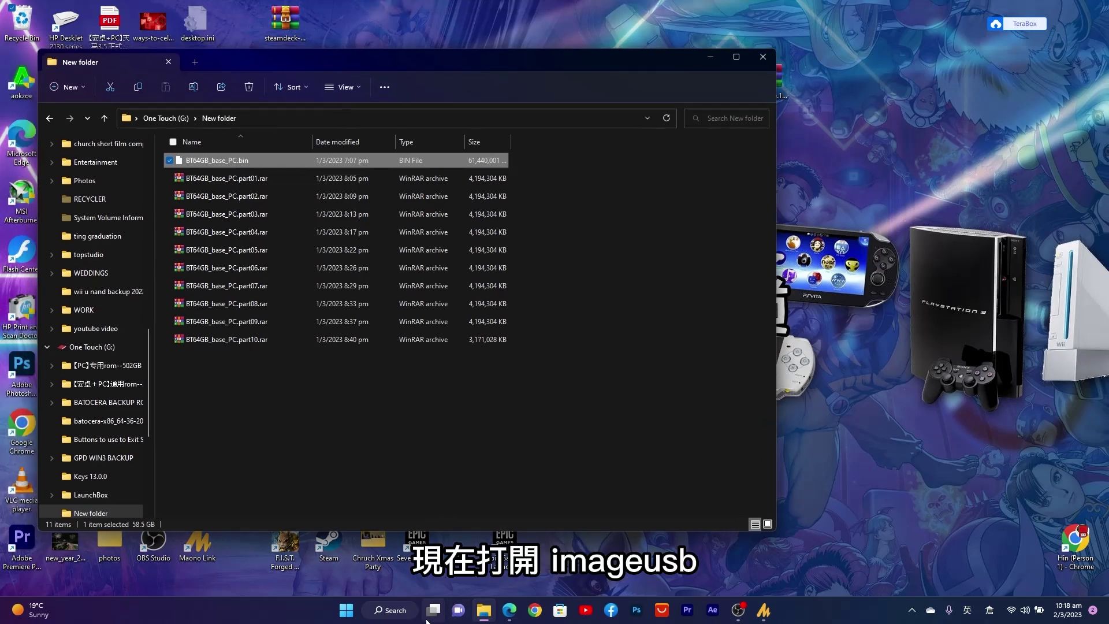
{"action": "double_click", "coordinate": [24, 19]}
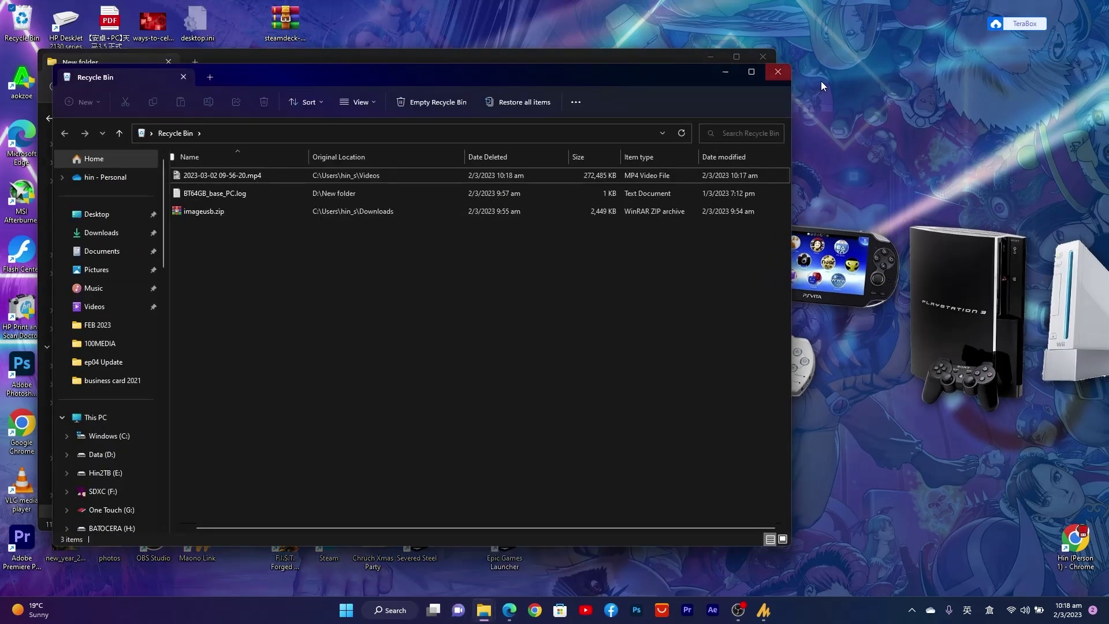
{"action": "left_click", "coordinate": [787, 74]}
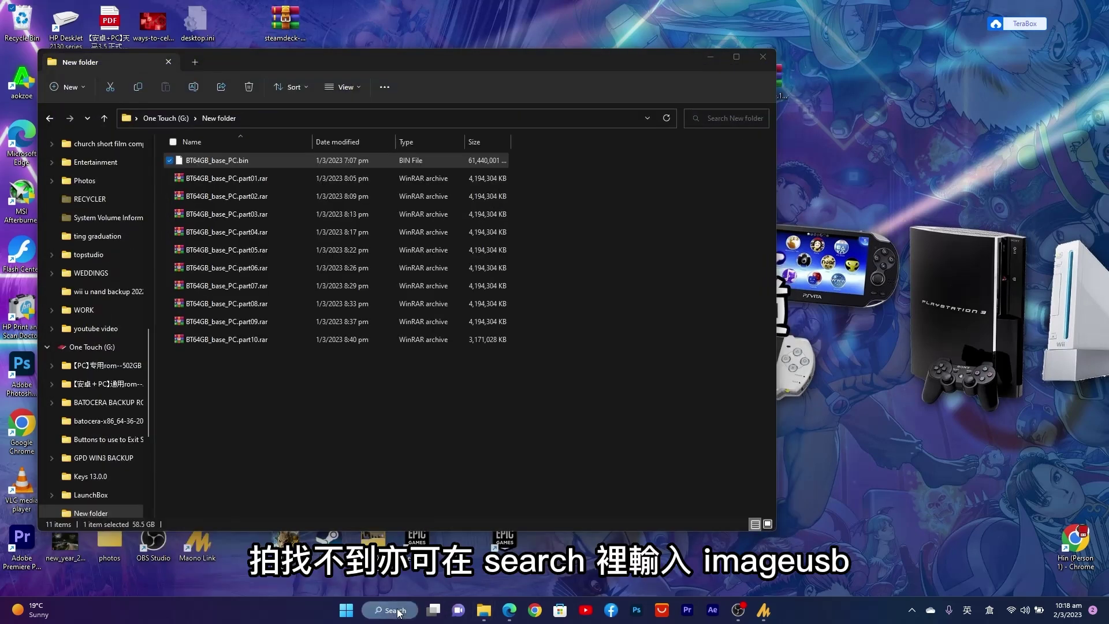
Step: Search Windows for imageUSB.exe and launch it
{"action": "left_click", "coordinate": [397, 612]}
{"action": "type", "text": "imah"}
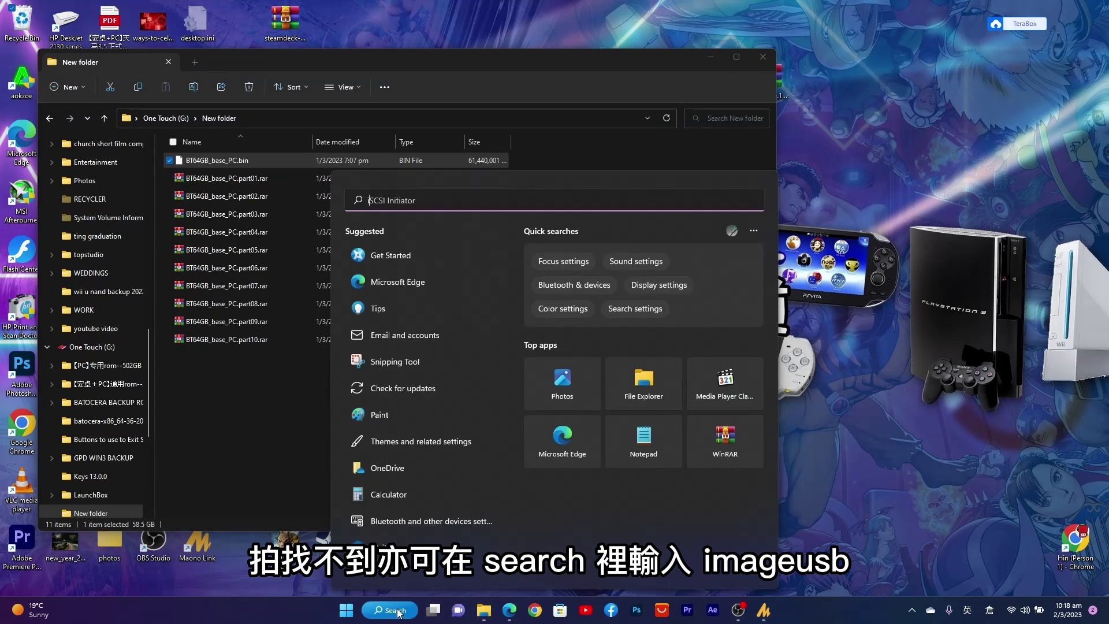
{"action": "type", "text": "e"}
{"action": "key", "text": "BackSpace"}
{"action": "key", "text": "BackSpace"}
{"action": "type", "text": "gei"}
{"action": "key", "text": "BackSpace"}
{"action": "key", "text": "BackSpace"}
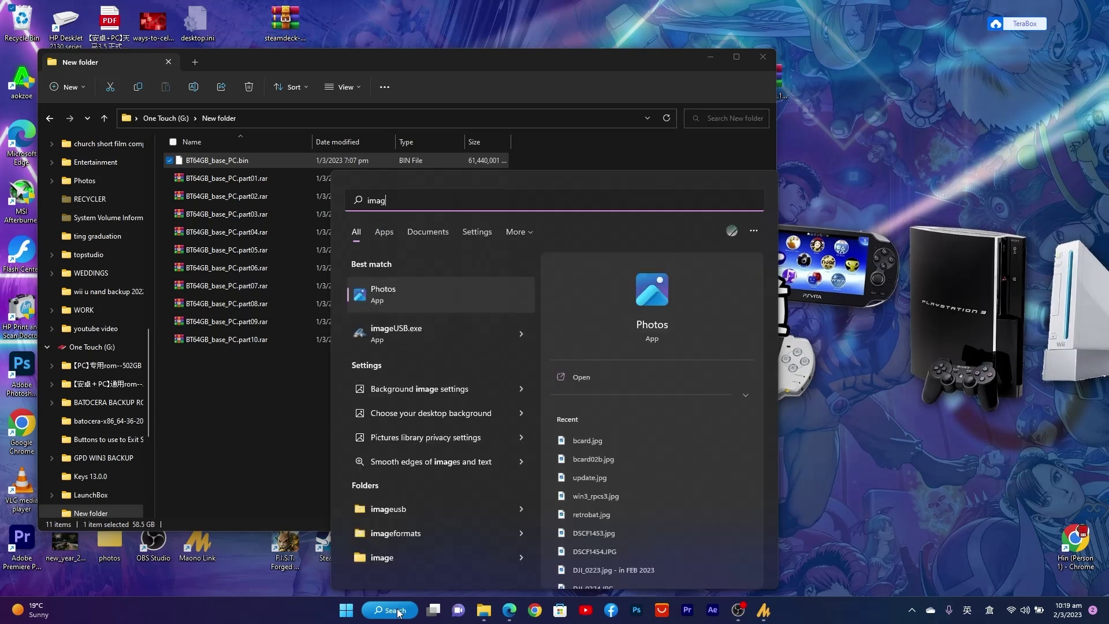
{"action": "left_click", "coordinate": [451, 335]}
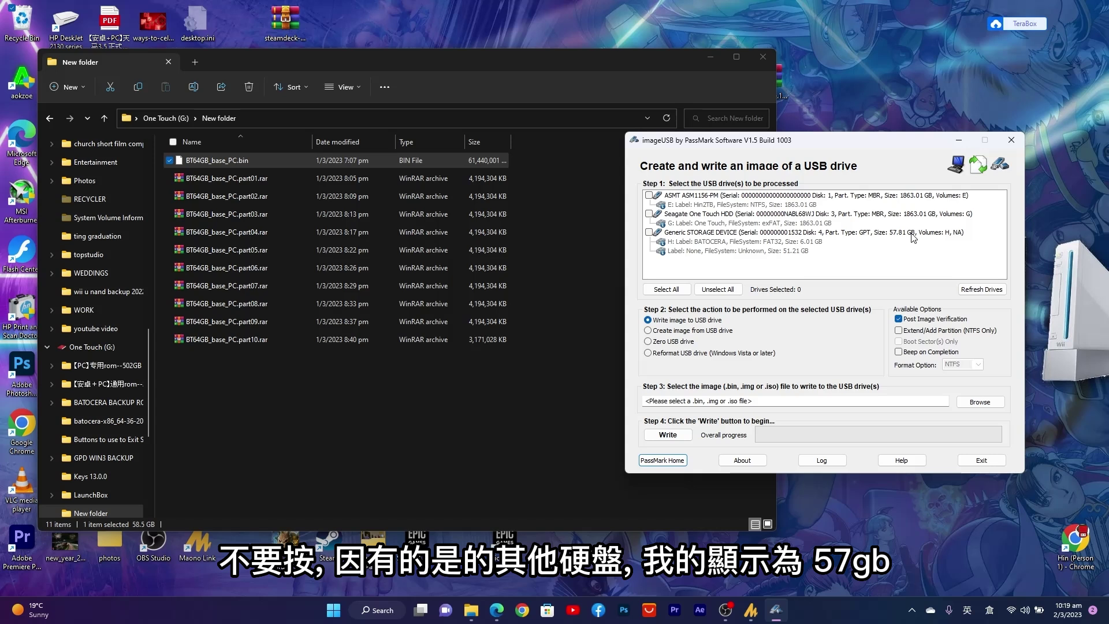
Step: Select the 57.81 GB Generic STORAGE DEVICE as the target drive and choose G:\New folder\BT64GB_base_PC.bin as the image file
{"action": "left_click", "coordinate": [650, 232]}
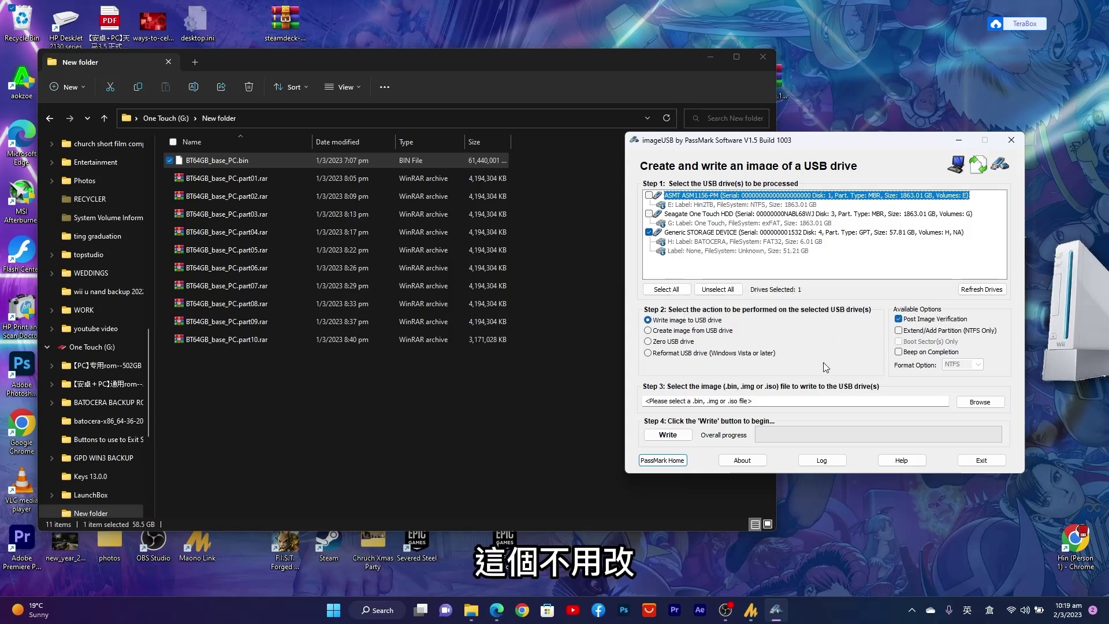
{"action": "left_click", "coordinate": [977, 403]}
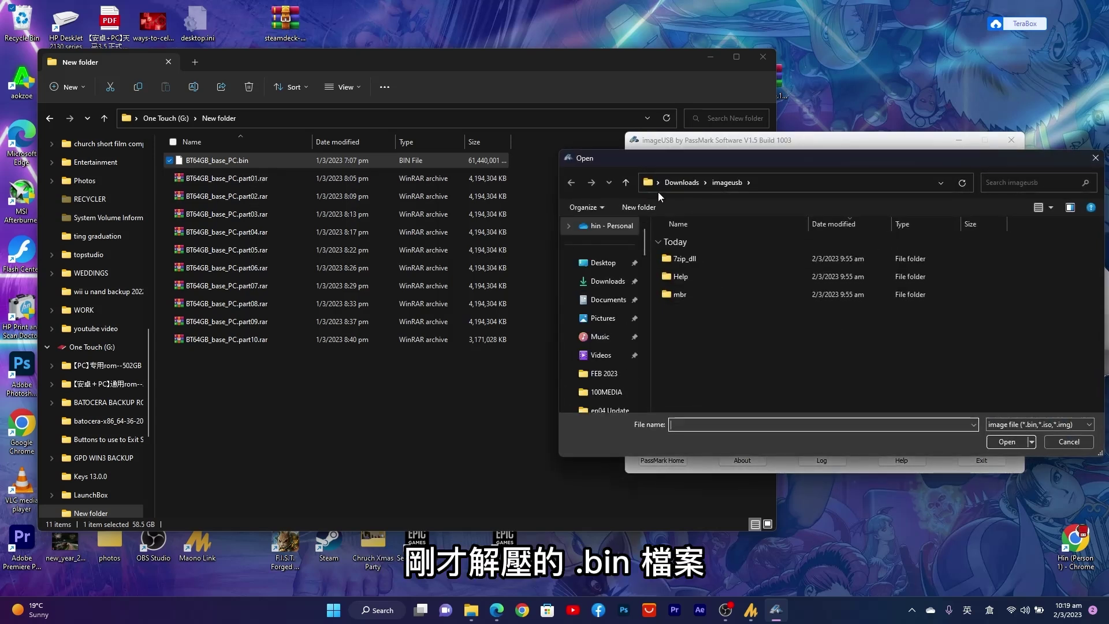
{"action": "scroll", "coordinate": [619, 379], "scroll_direction": "down", "scroll_amount": 3}
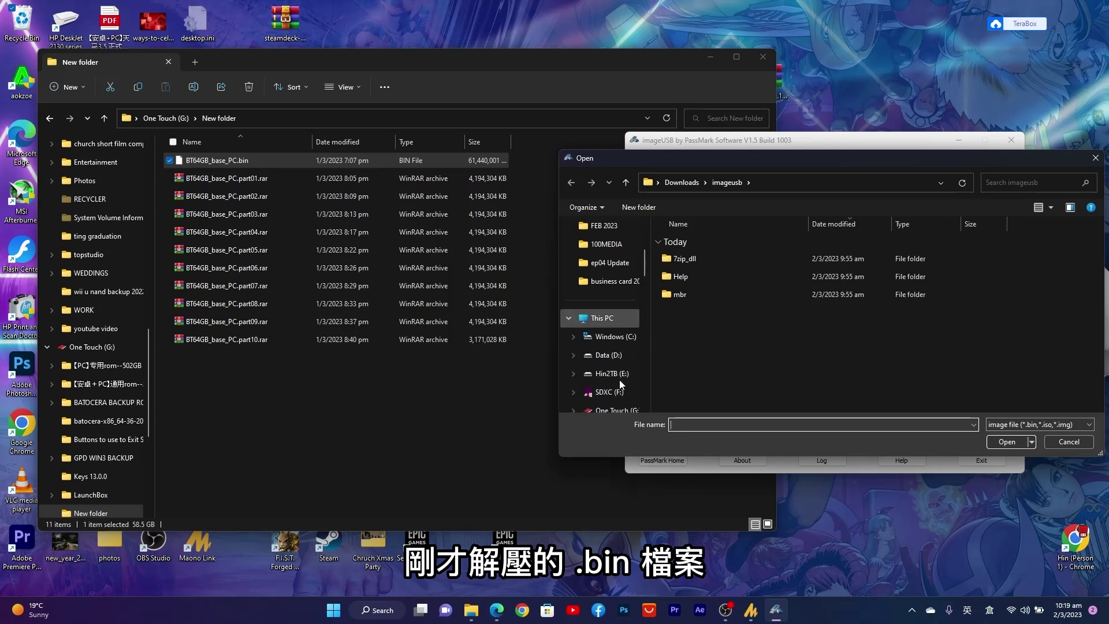
{"action": "left_click", "coordinate": [617, 374]}
{"action": "left_click", "coordinate": [702, 245]}
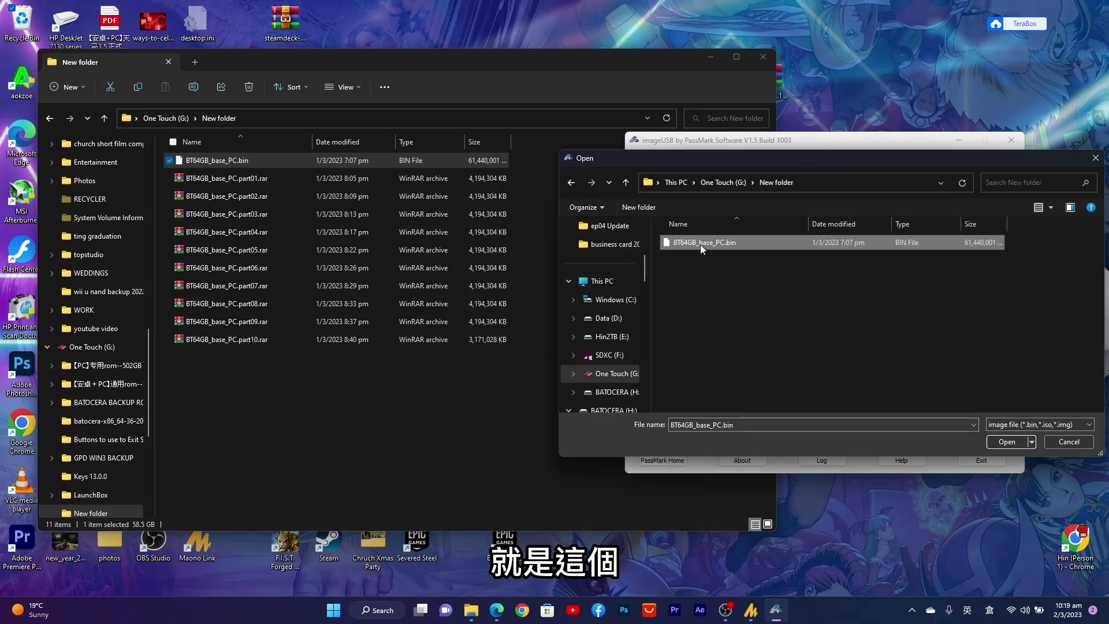
{"action": "left_click", "coordinate": [1007, 442]}
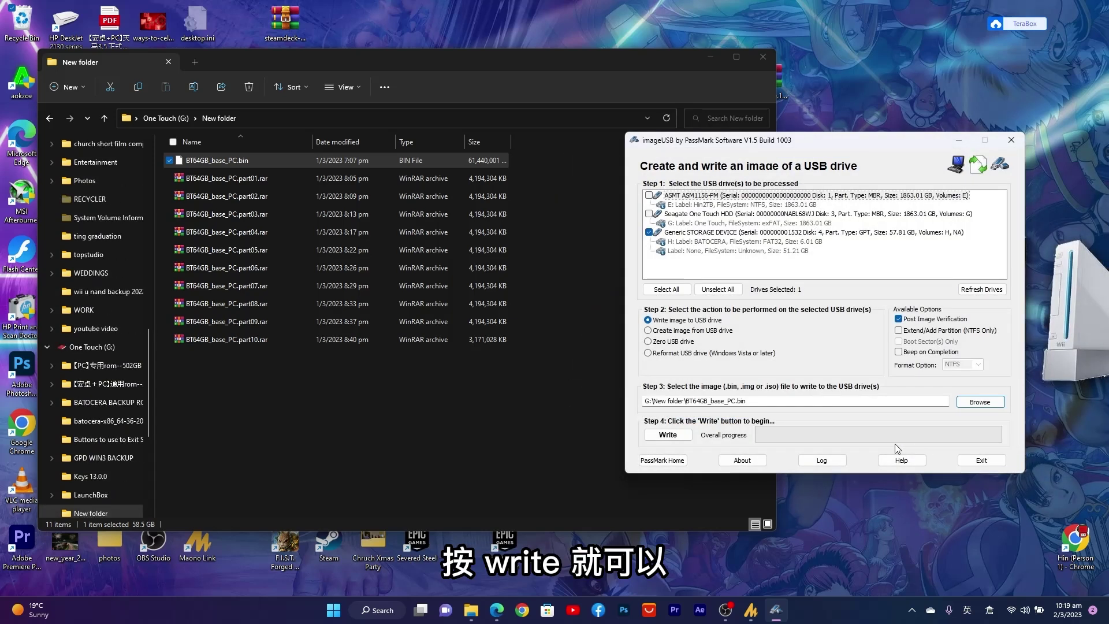
Step: Start writing the image to the selected storage device, confirming the source and destination and accepting the drive size warning
{"action": "left_click", "coordinate": [665, 438]}
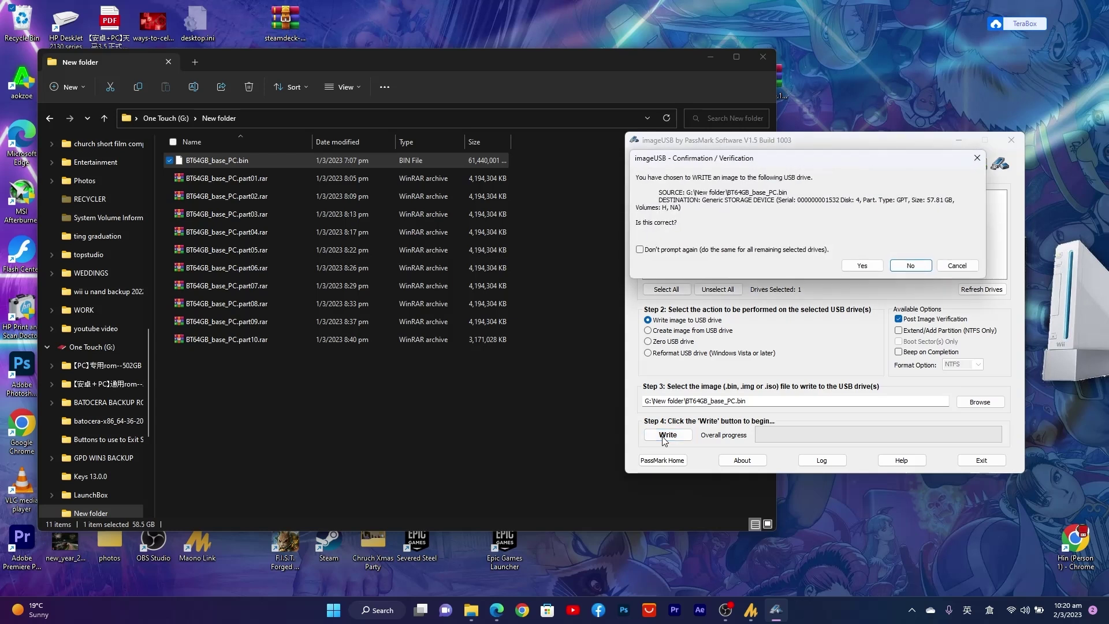
{"action": "left_click", "coordinate": [861, 265]}
{"action": "left_click", "coordinate": [597, 355]}
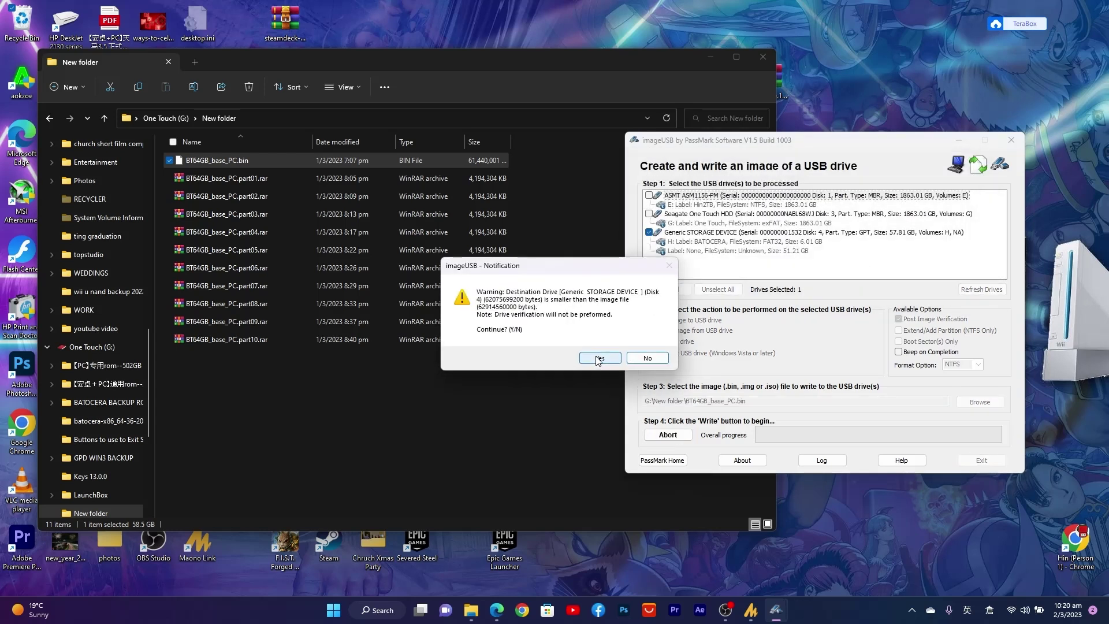
Step: Accept the warning that the destination drive is smaller than the image file
{"action": "left_click", "coordinate": [598, 354]}
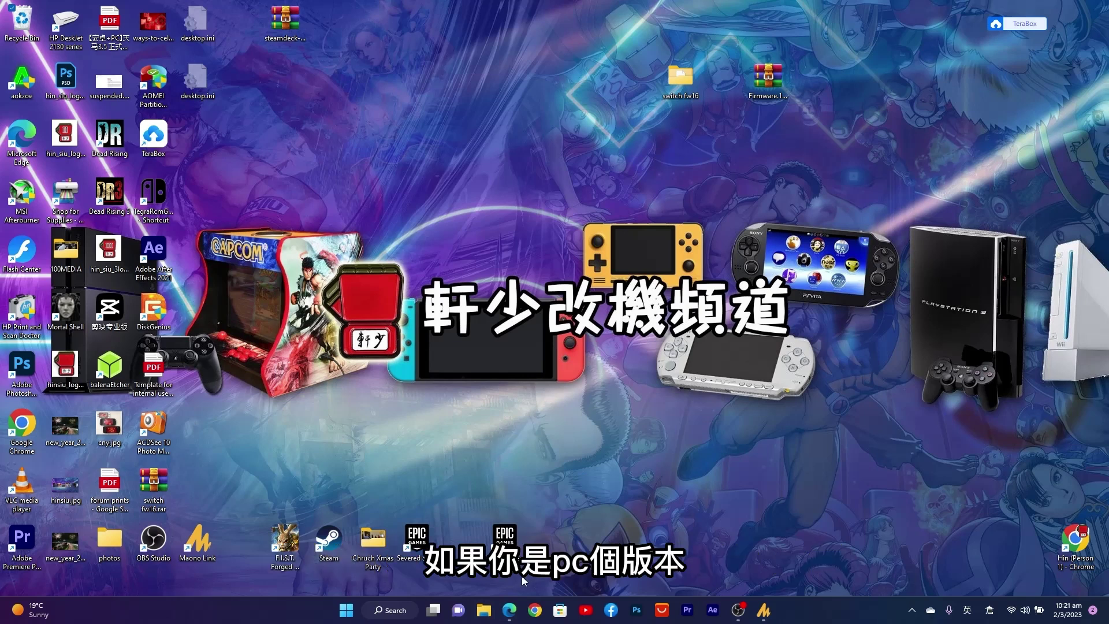
Step: Open This PC in File Explorer and examine the BATOCERA (H:) and USB Drive (I:) partitions
{"action": "left_click", "coordinate": [485, 611]}
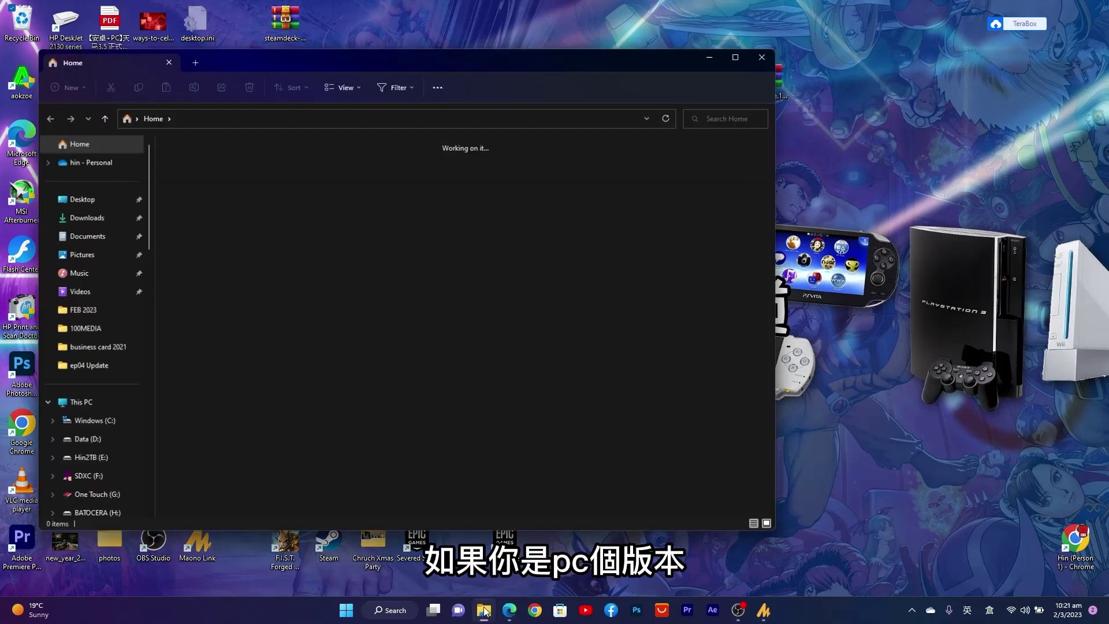
{"action": "left_click", "coordinate": [103, 404]}
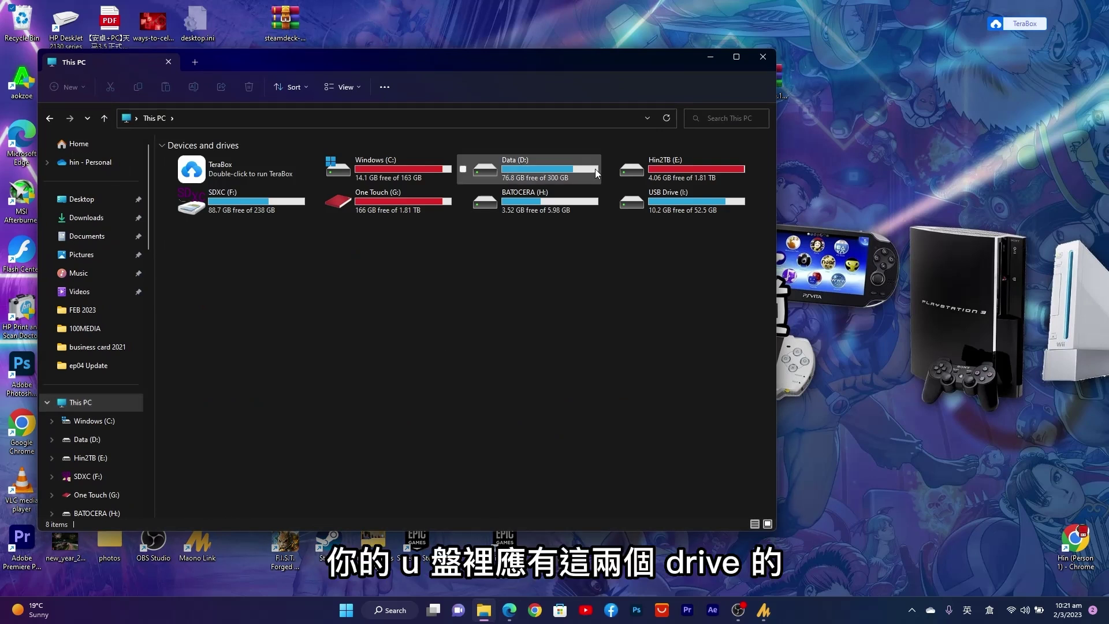
{"action": "left_click_drag", "start_coordinate": [509, 258], "coordinate": [691, 210]}
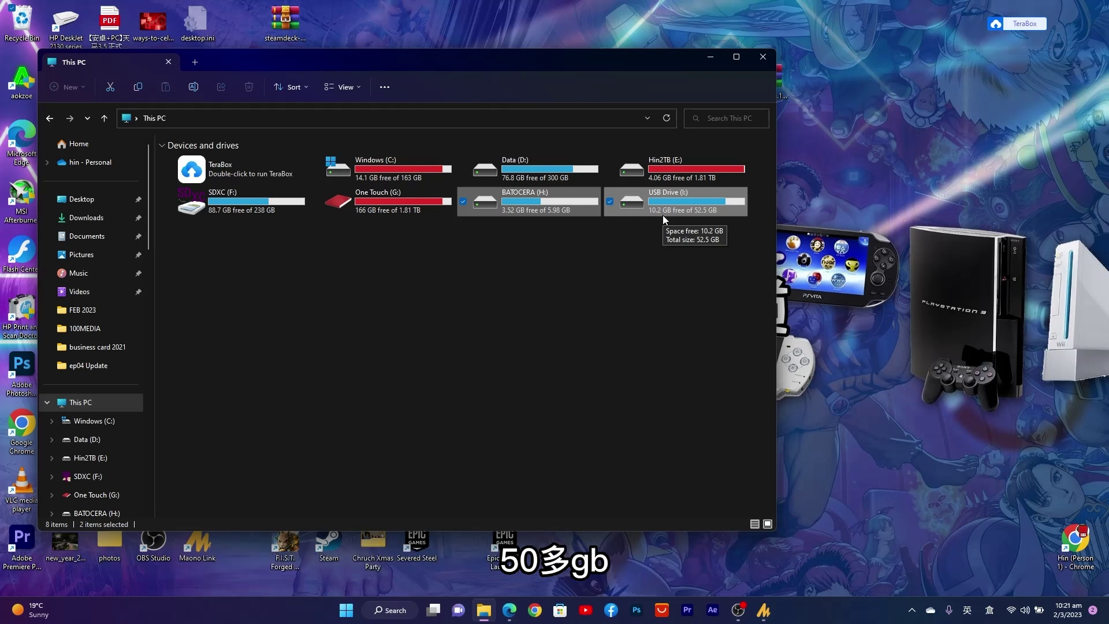
{"action": "left_click", "coordinate": [663, 241]}
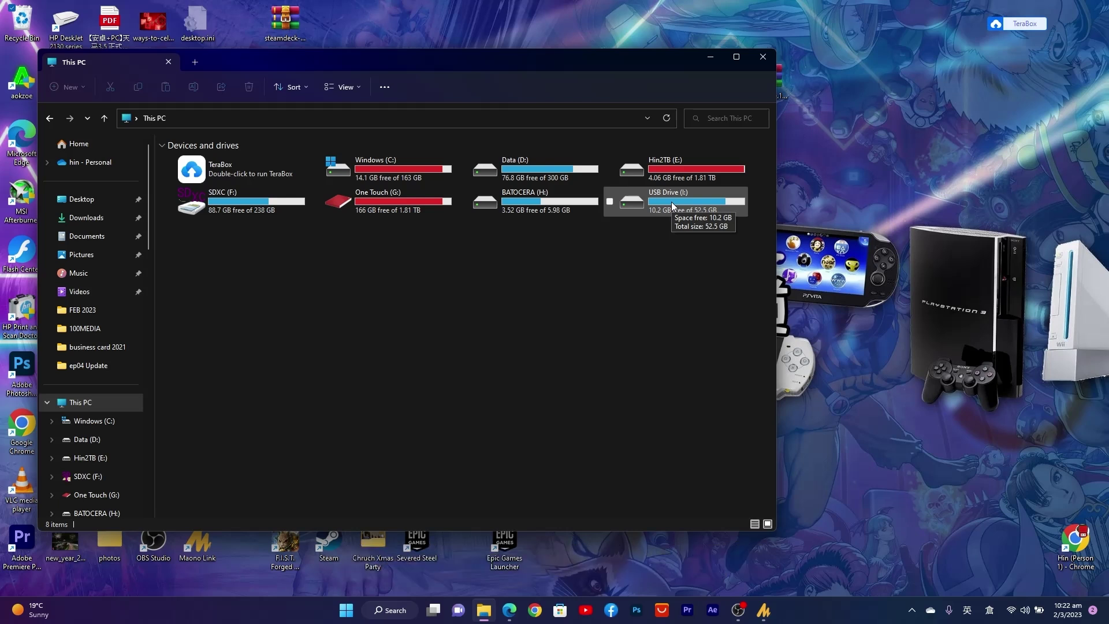
{"action": "left_click", "coordinate": [680, 208]}
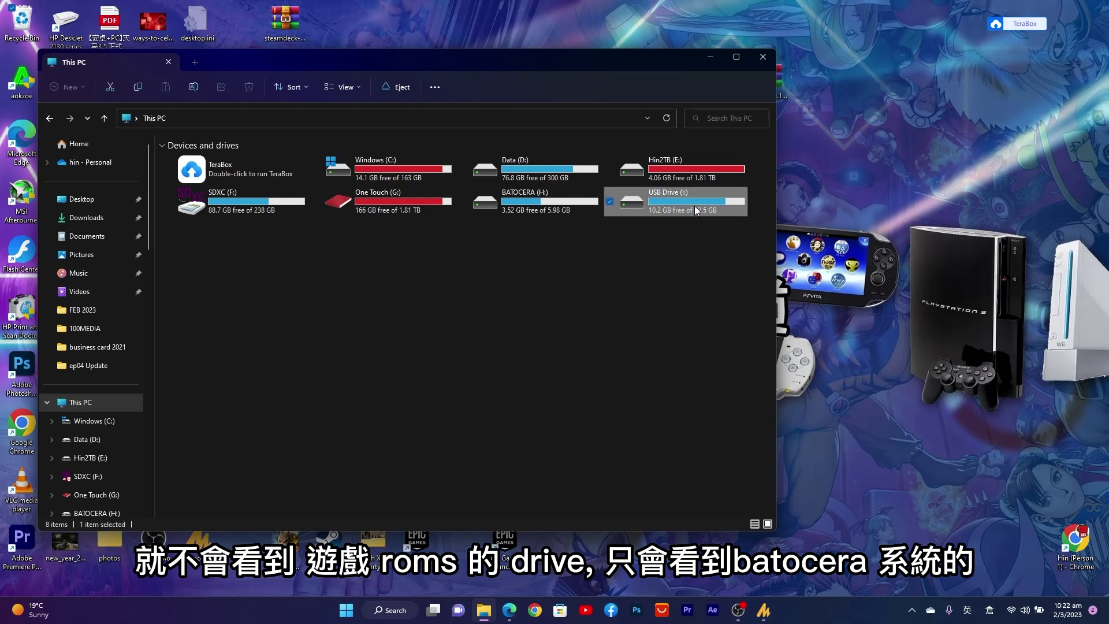
{"action": "left_click", "coordinate": [520, 213]}
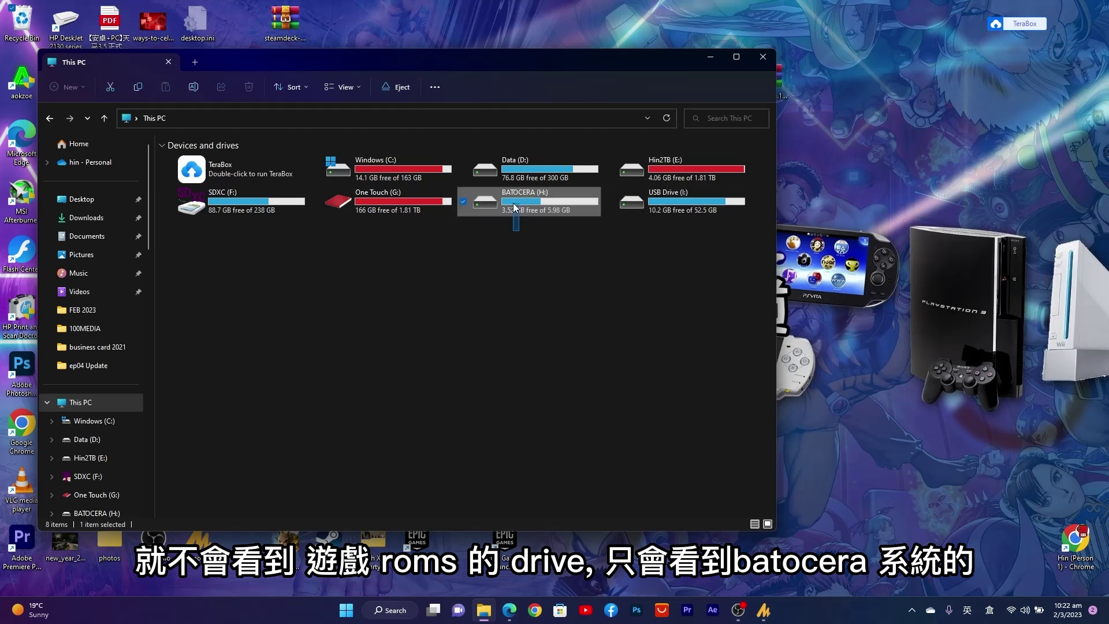
{"action": "left_click", "coordinate": [535, 267]}
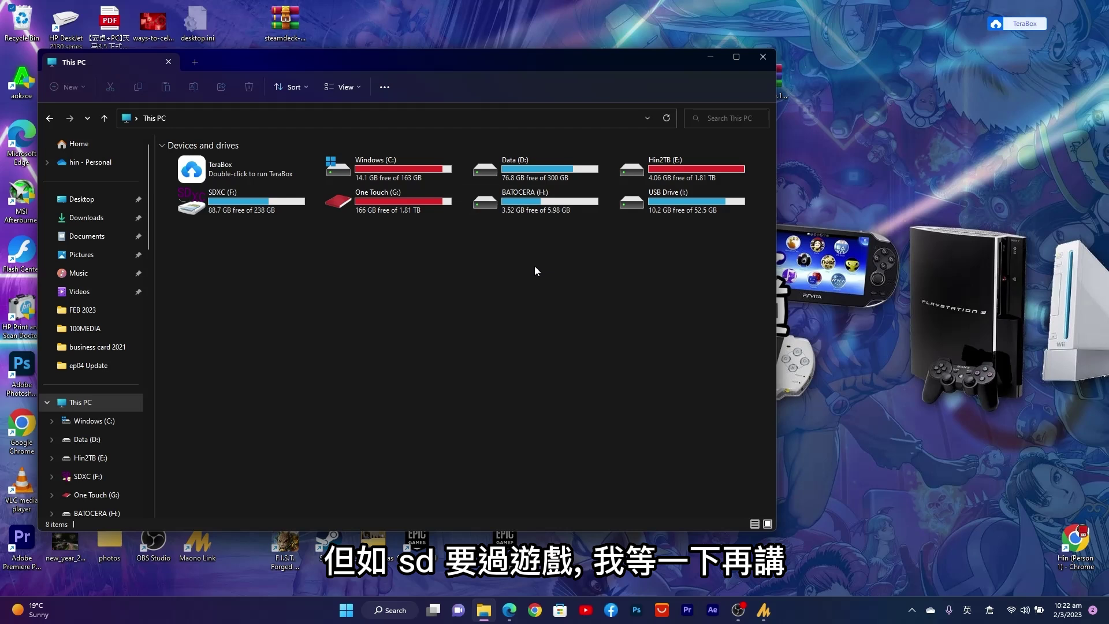
Step: Open the roms folder on USB Drive (I:) and look through its emulator folders
{"action": "double_click", "coordinate": [684, 210]}
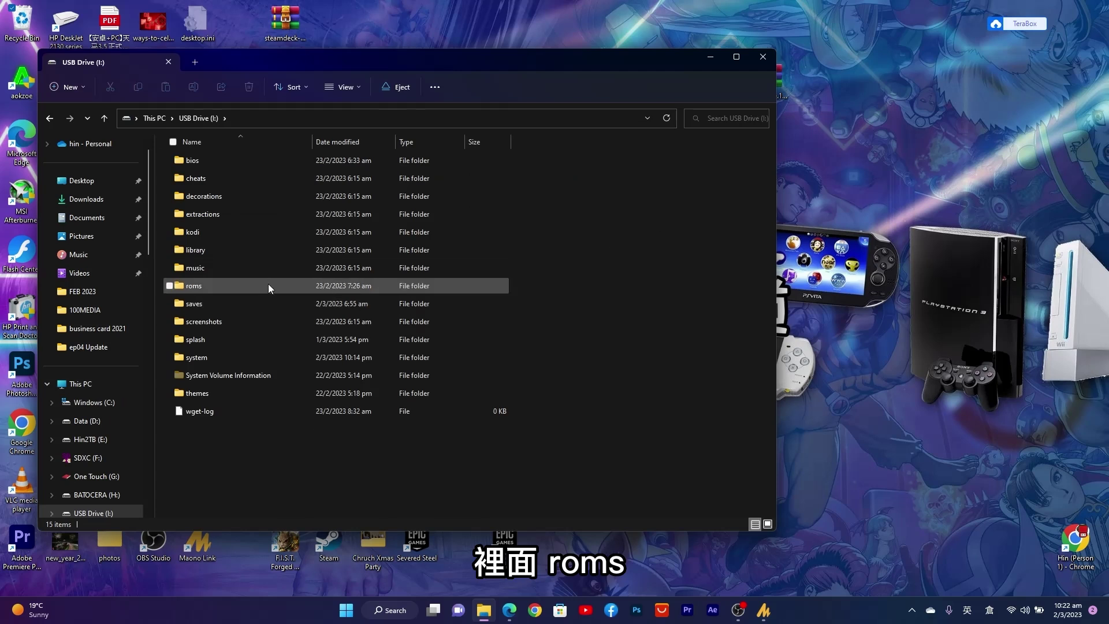
{"action": "double_click", "coordinate": [269, 285]}
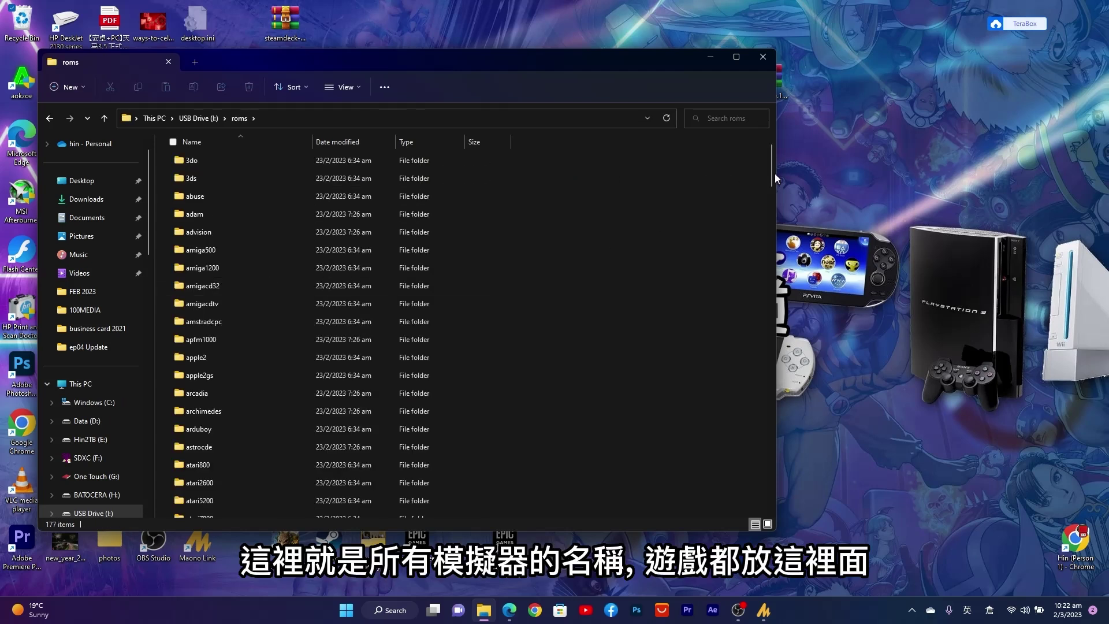
{"action": "left_click_drag", "start_coordinate": [772, 177], "coordinate": [772, 245]}
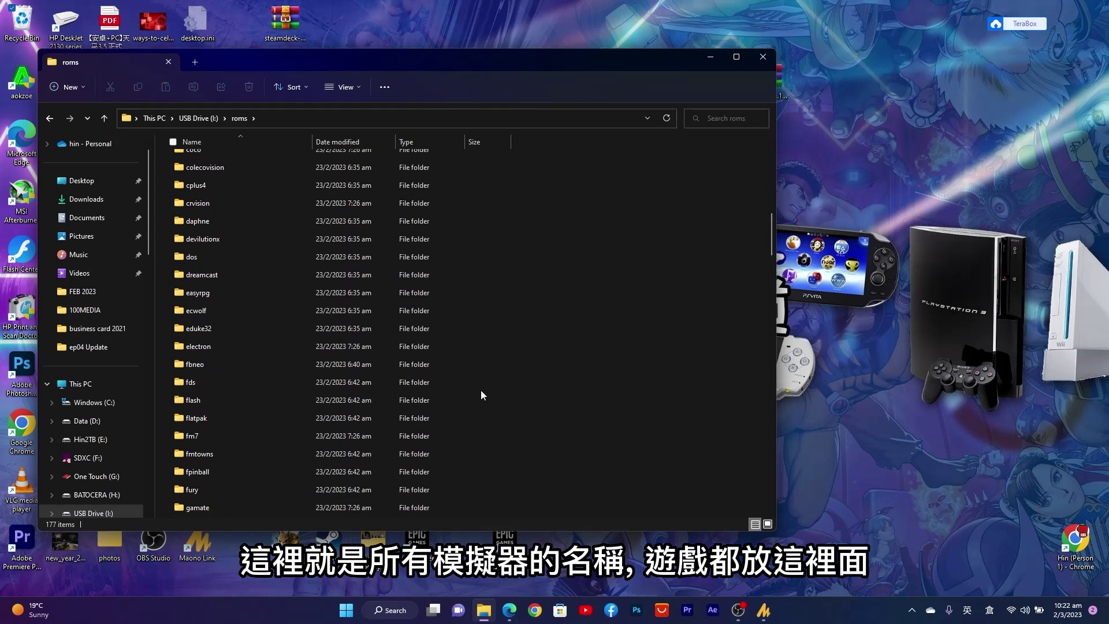
{"action": "scroll", "coordinate": [481, 390], "scroll_direction": "down", "scroll_amount": 5}
{"action": "scroll", "coordinate": [480, 390], "scroll_direction": "down", "scroll_amount": 15}
{"action": "scroll", "coordinate": [481, 388], "scroll_direction": "down", "scroll_amount": 7}
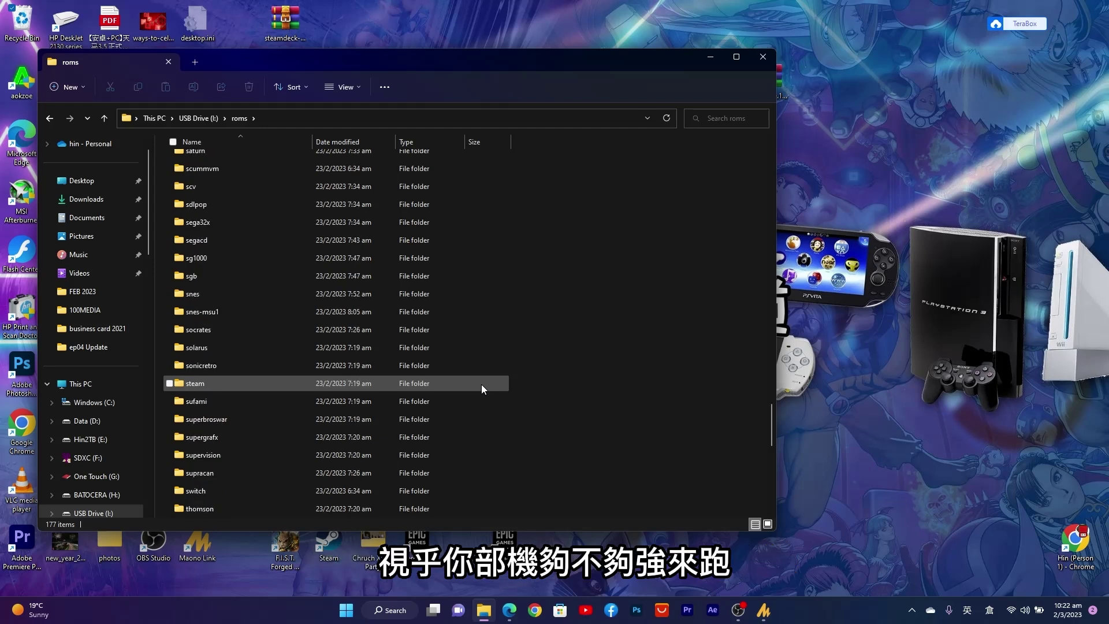
{"action": "scroll", "coordinate": [481, 384], "scroll_direction": "down", "scroll_amount": 2}
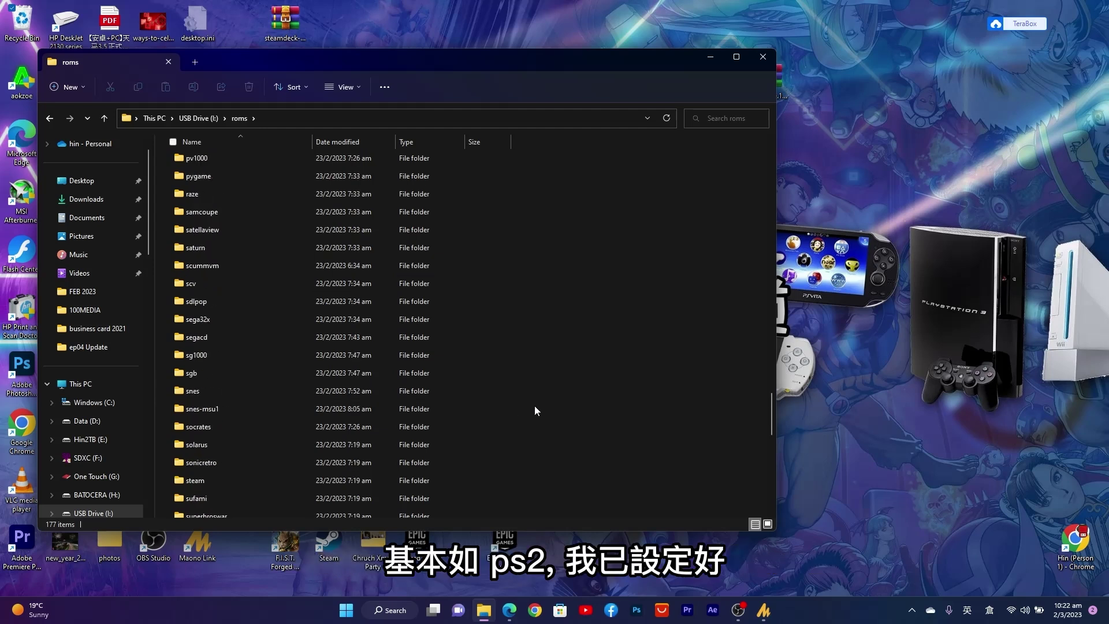
{"action": "scroll", "coordinate": [536, 405], "scroll_direction": "up", "scroll_amount": 2}
{"action": "scroll", "coordinate": [535, 406], "scroll_direction": "up", "scroll_amount": 6}
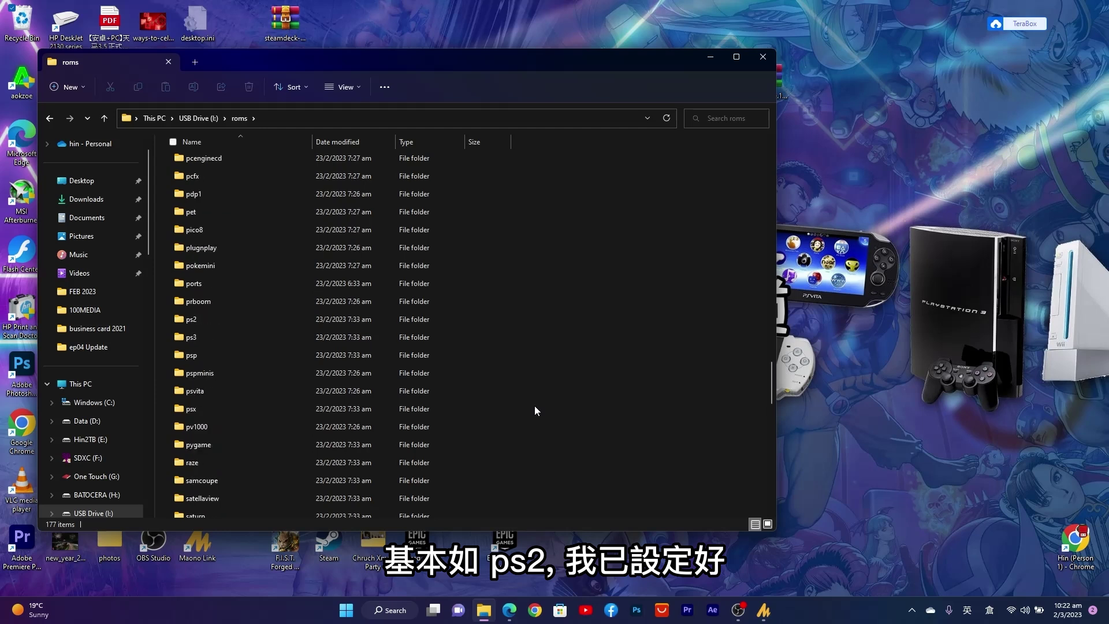
Step: Open the ps2 folder, read the accepted ROM extensions in its _info.txt, and close the file
{"action": "double_click", "coordinate": [248, 322]}
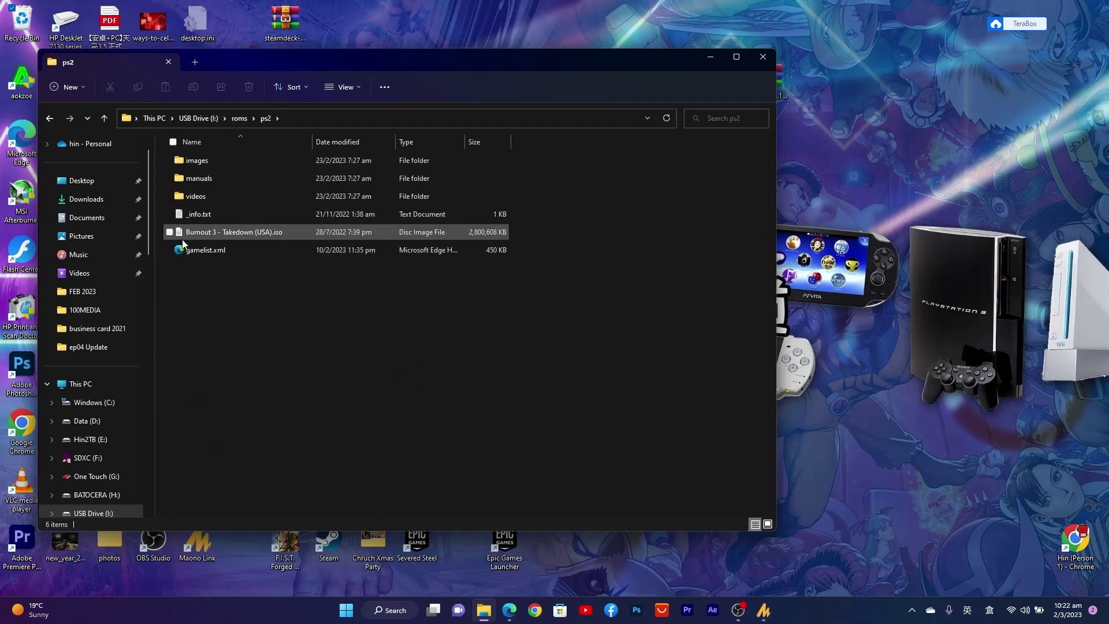
{"action": "left_click", "coordinate": [285, 232]}
{"action": "left_click", "coordinate": [224, 283]}
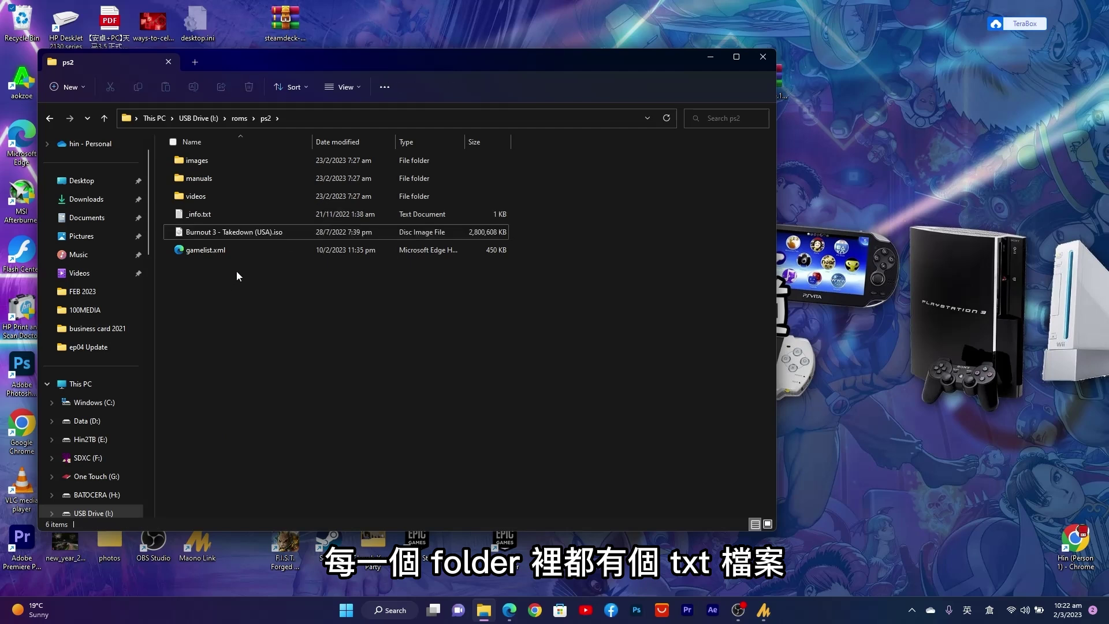
{"action": "double_click", "coordinate": [217, 221]}
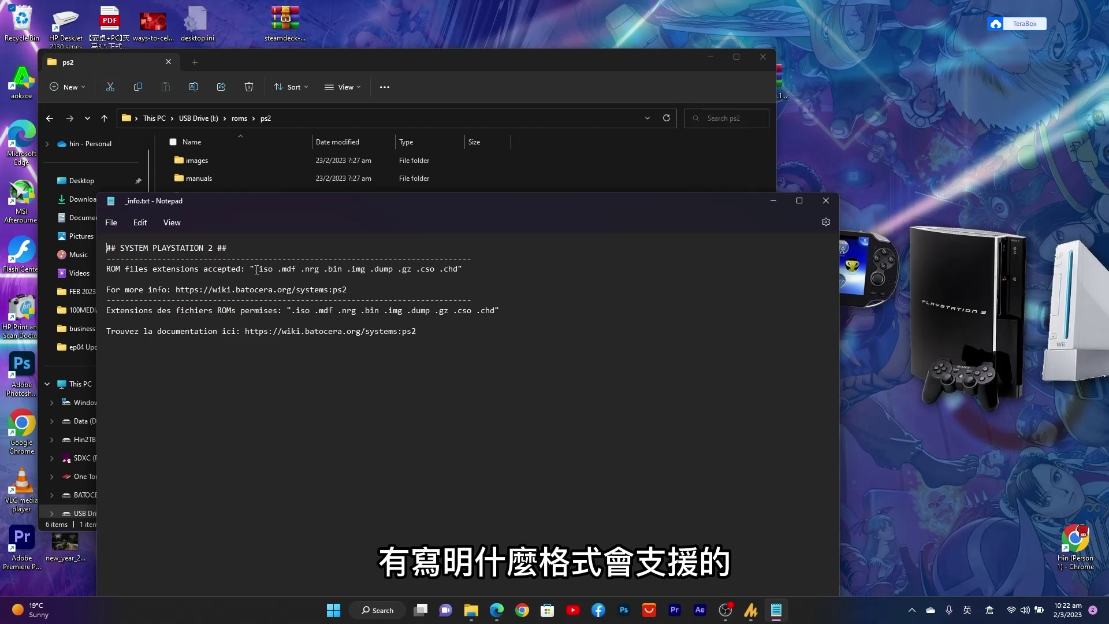
{"action": "left_click_drag", "start_coordinate": [256, 269], "coordinate": [456, 272]}
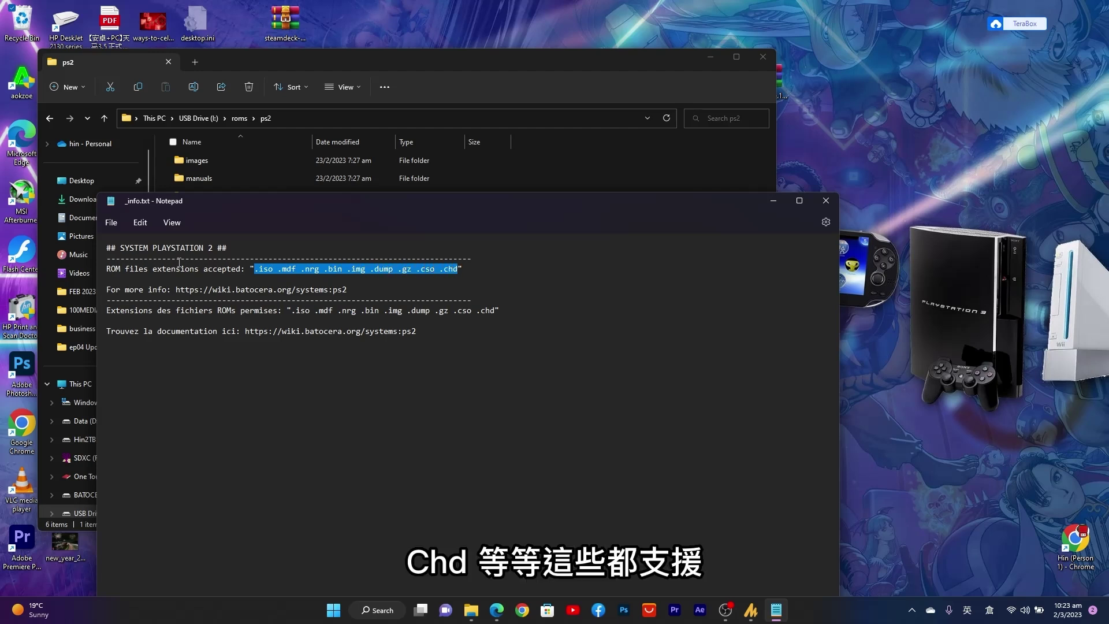
{"action": "left_click", "coordinate": [827, 201]}
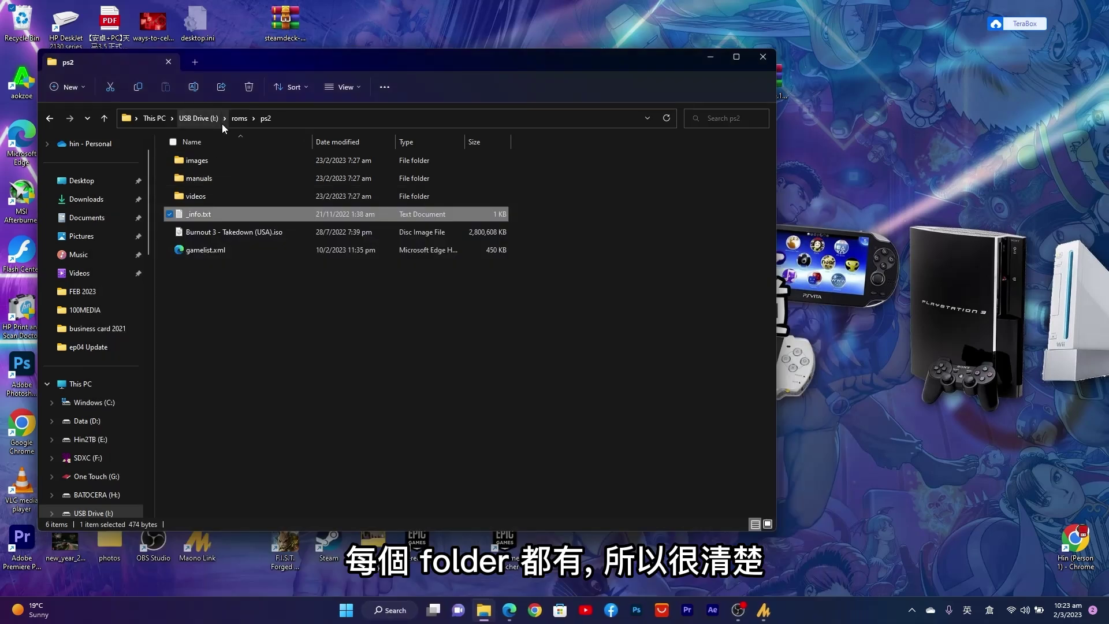
Step: Check the accepted ROM extensions in _info.txt of the psp folder under roms, and close the file
{"action": "left_click", "coordinate": [240, 119]}
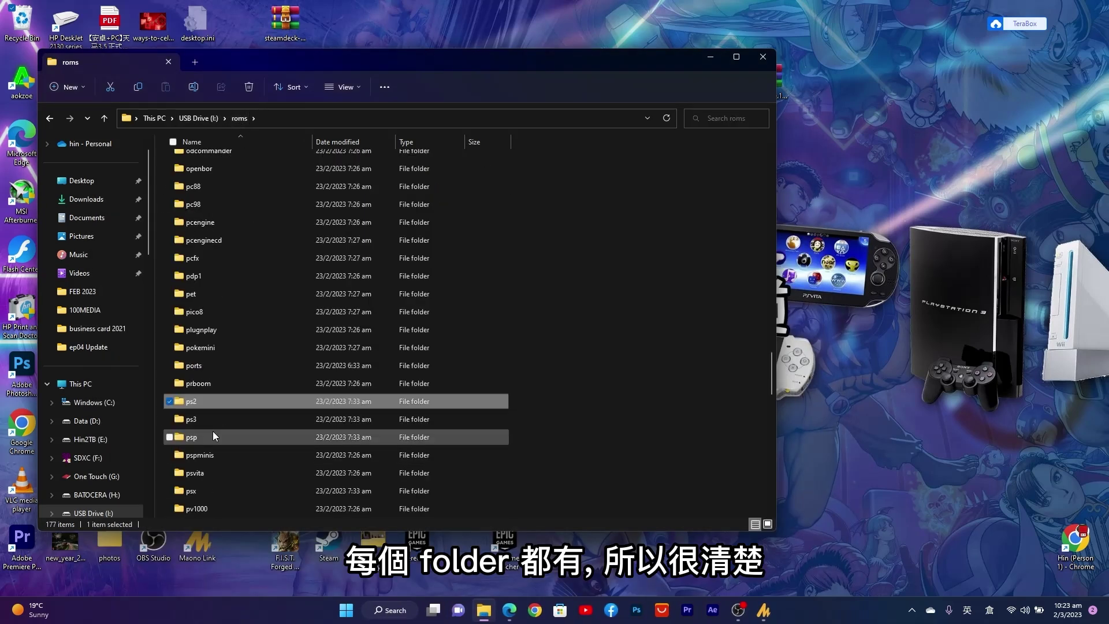
{"action": "double_click", "coordinate": [214, 435]}
{"action": "double_click", "coordinate": [227, 178]}
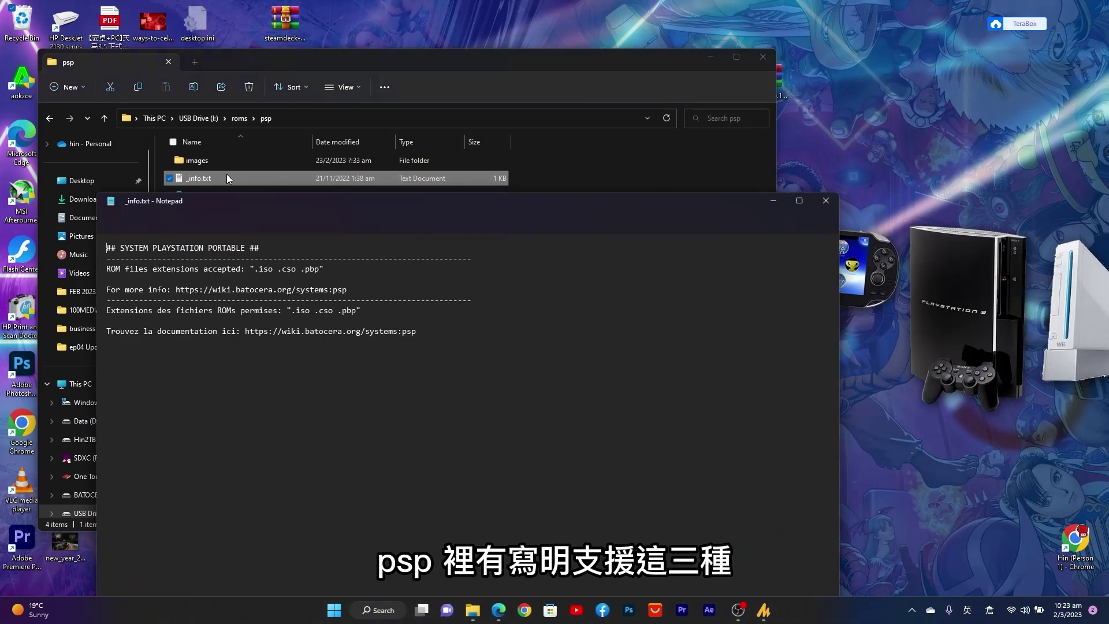
{"action": "left_click_drag", "start_coordinate": [310, 266], "coordinate": [255, 269]}
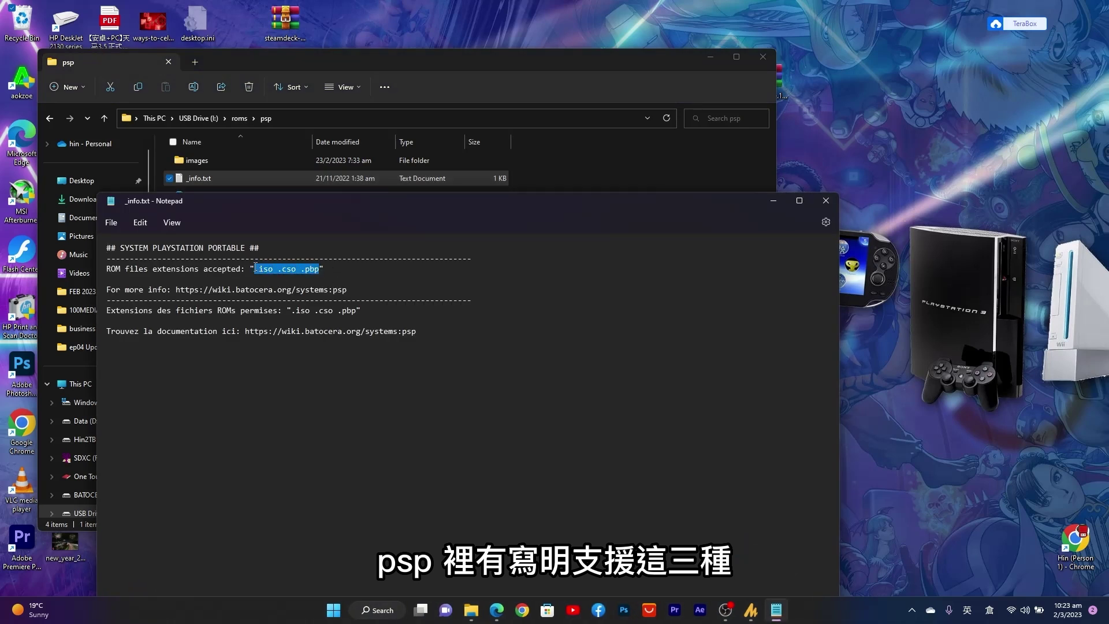
{"action": "left_click", "coordinate": [826, 200]}
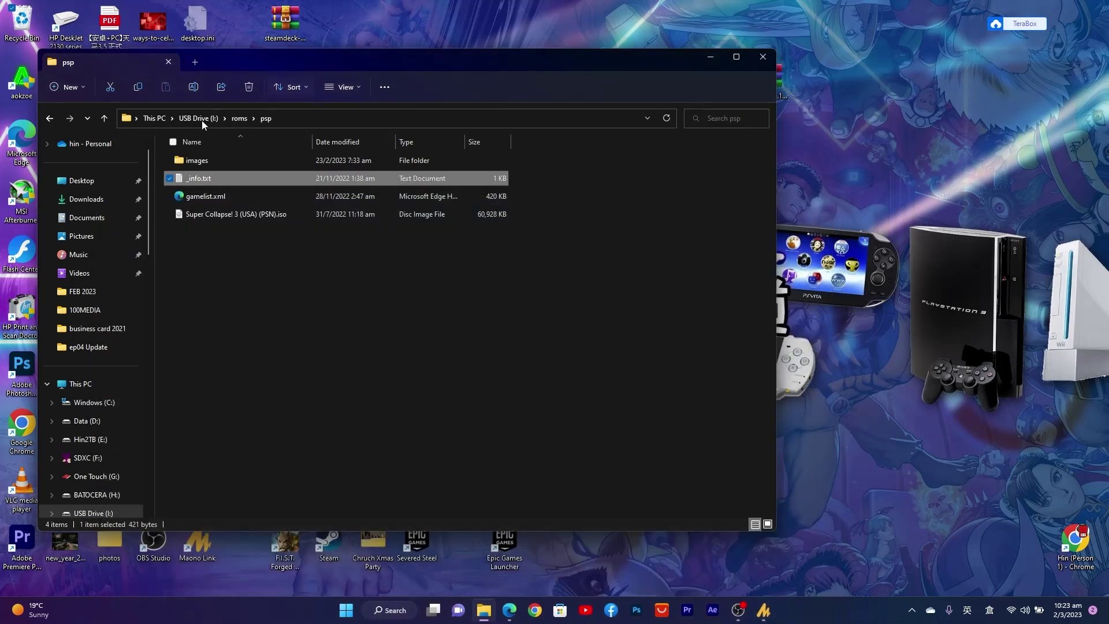
Step: Go back to the root of USB Drive (I:), browse its roms folder again, and return to This PC
{"action": "left_click", "coordinate": [211, 121]}
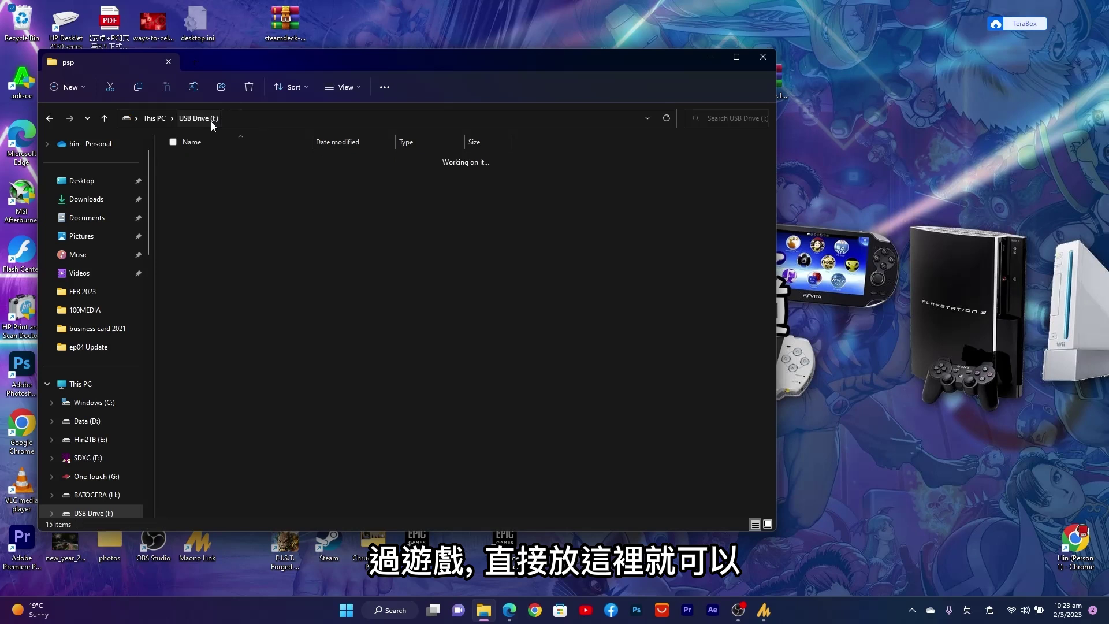
{"action": "left_click", "coordinate": [668, 208]}
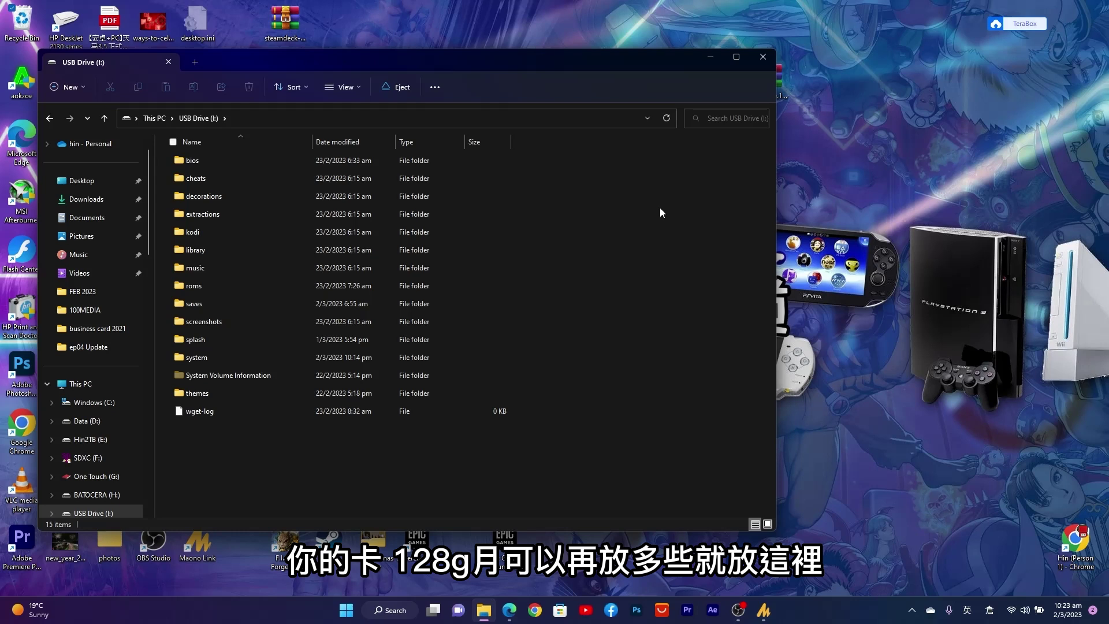
{"action": "double_click", "coordinate": [194, 286]}
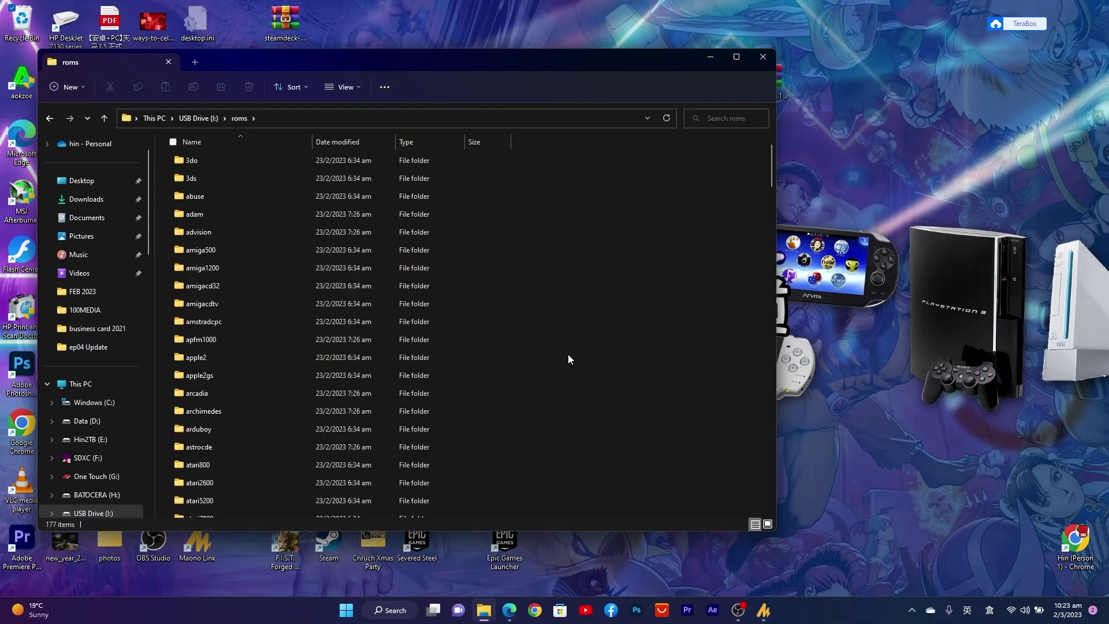
{"action": "scroll", "coordinate": [390, 400], "scroll_direction": "down", "scroll_amount": 4}
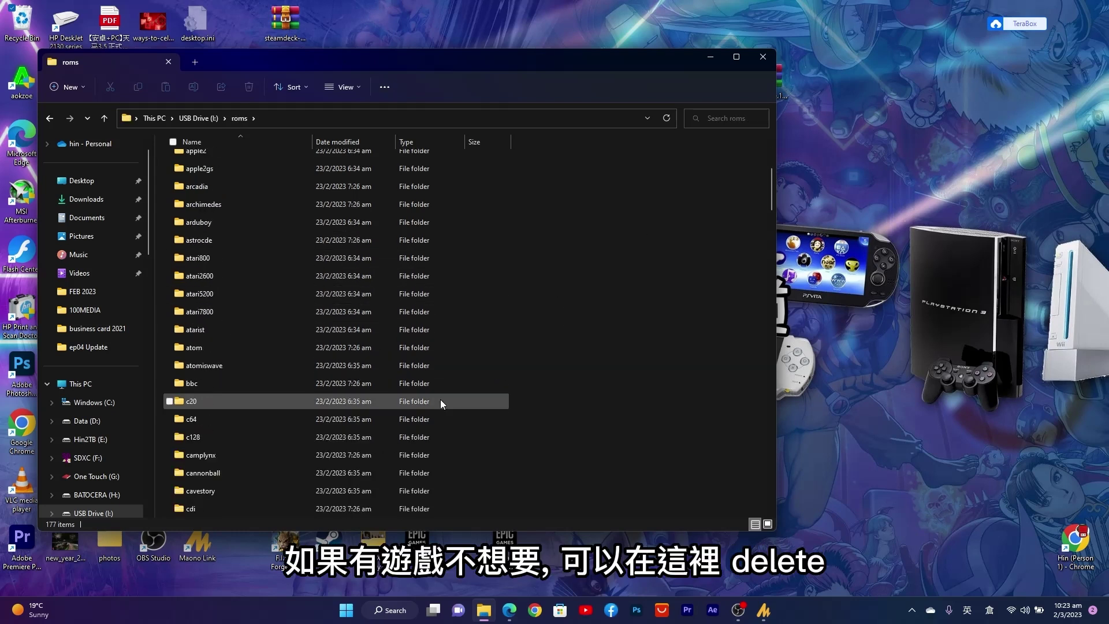
{"action": "left_click", "coordinate": [155, 118]}
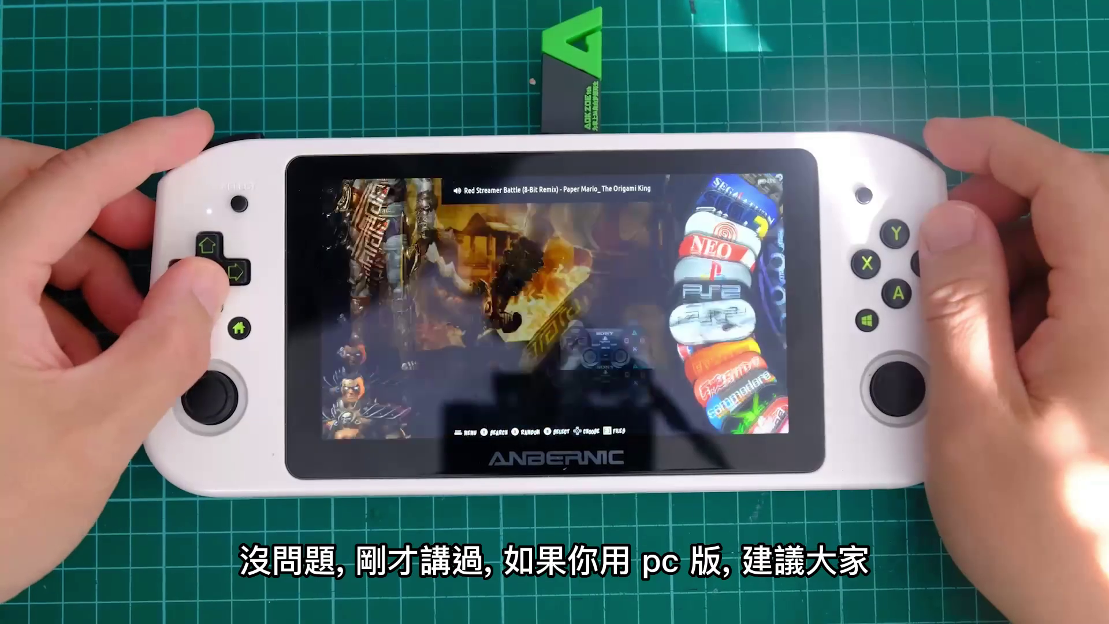
{"action": "key", "text": "Up"}
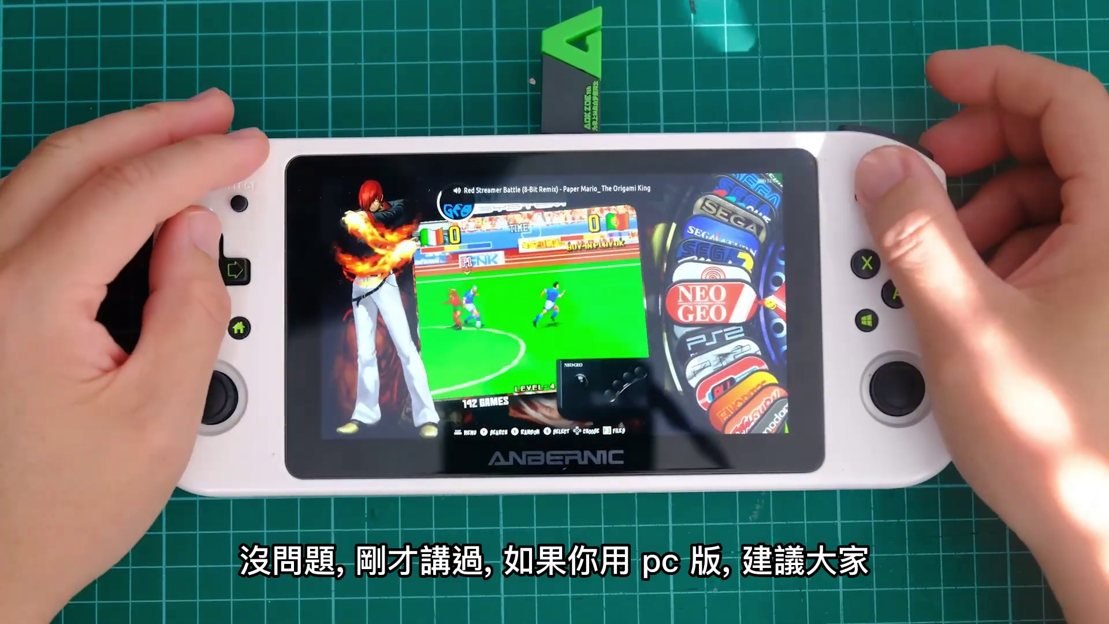
{"action": "key", "text": "Escape"}
{"action": "key", "text": "Down"}
{"action": "key", "text": "Down"}
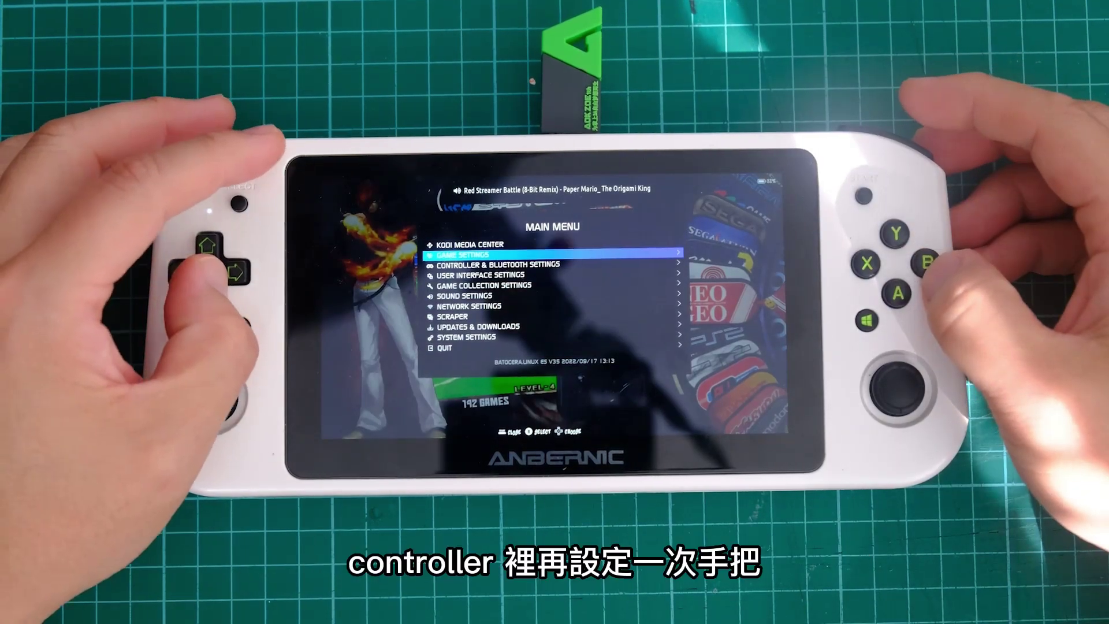
{"action": "key", "text": "Return"}
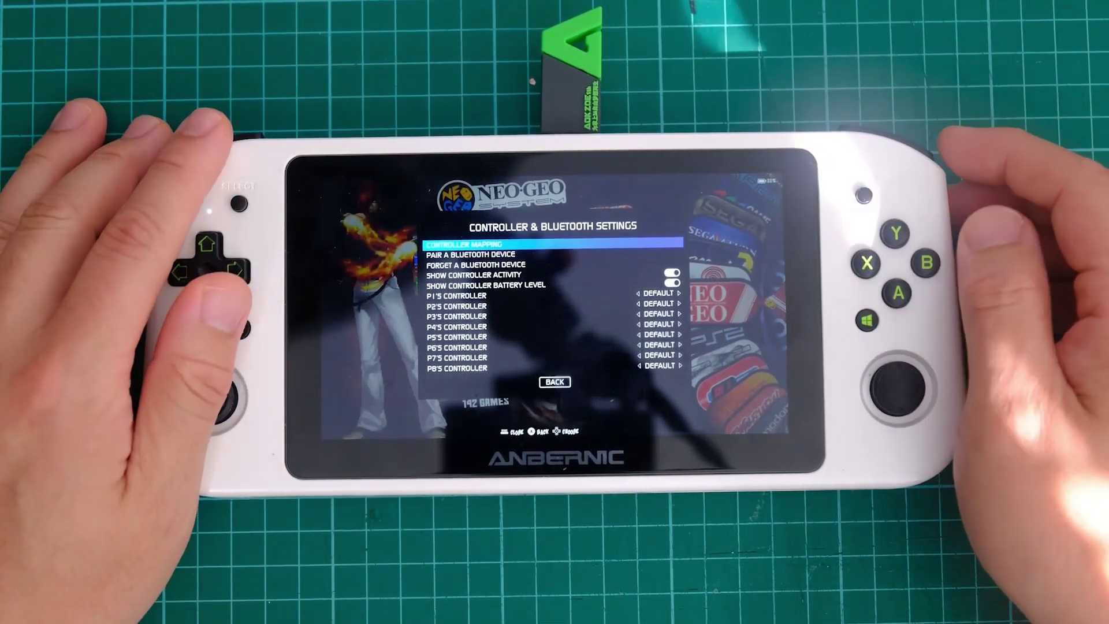
{"action": "key", "text": "Escape"}
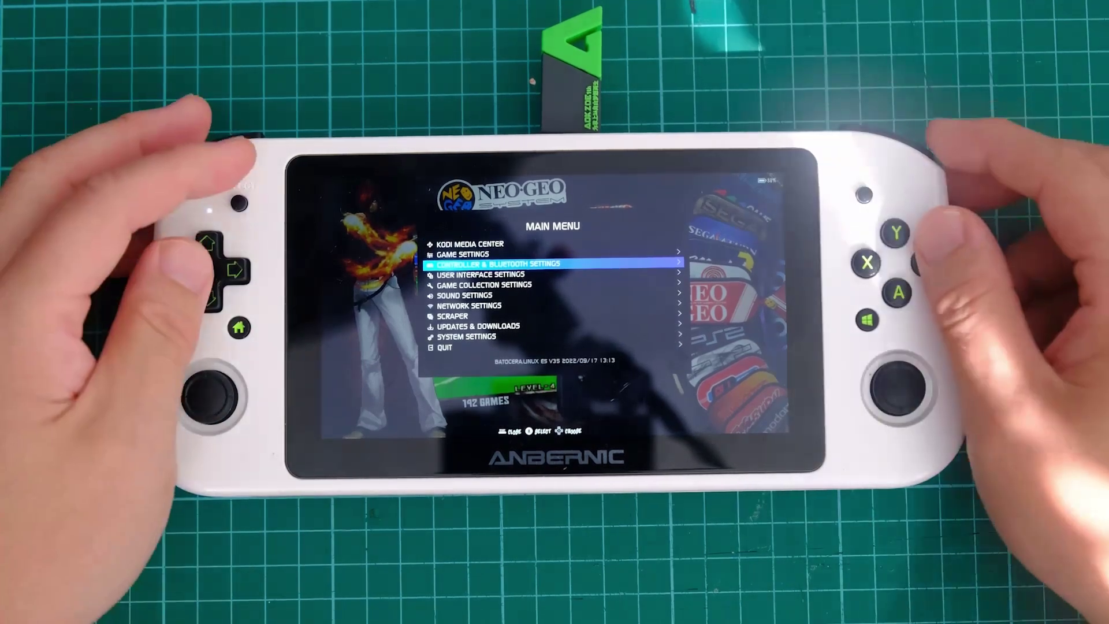
{"action": "key", "text": "Escape"}
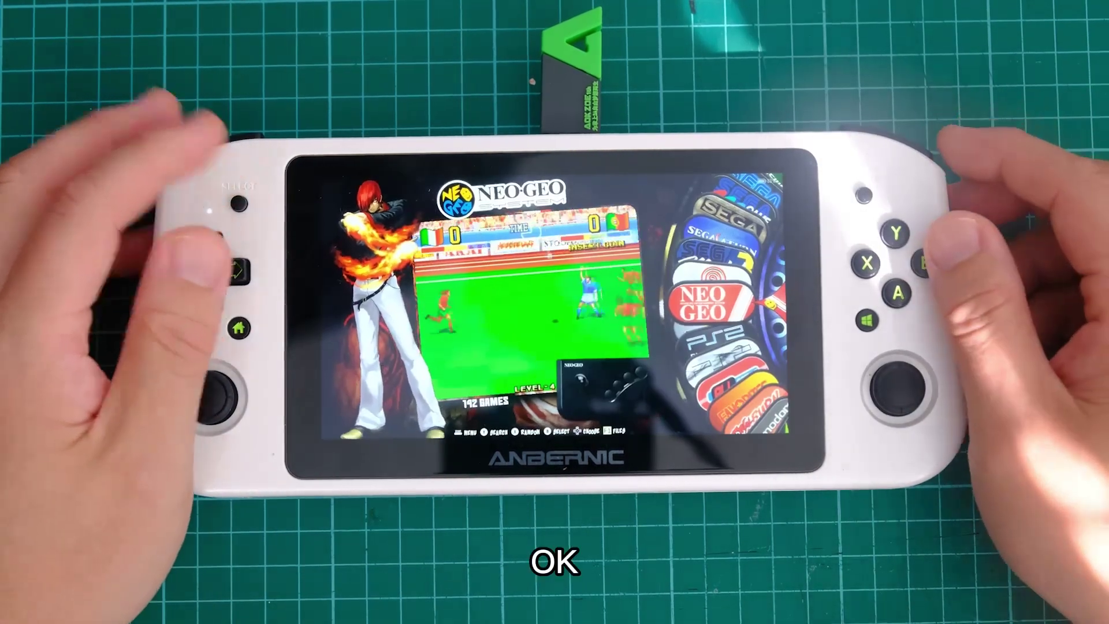